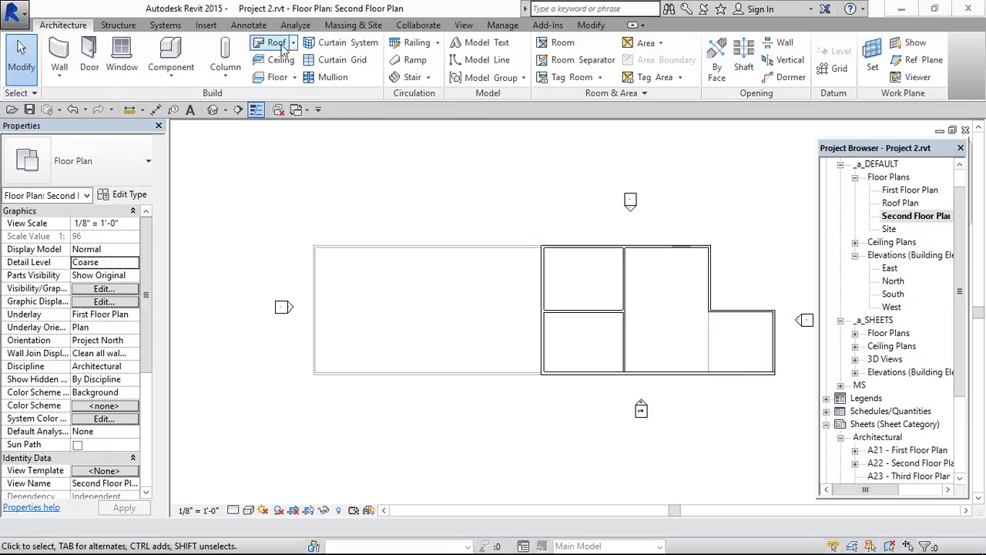
# Start a Roof by Footprint and pick the bottom, left and top walls of the left block as boundaries.
pyautogui.click(293, 44)
pyautogui.click(304, 66)
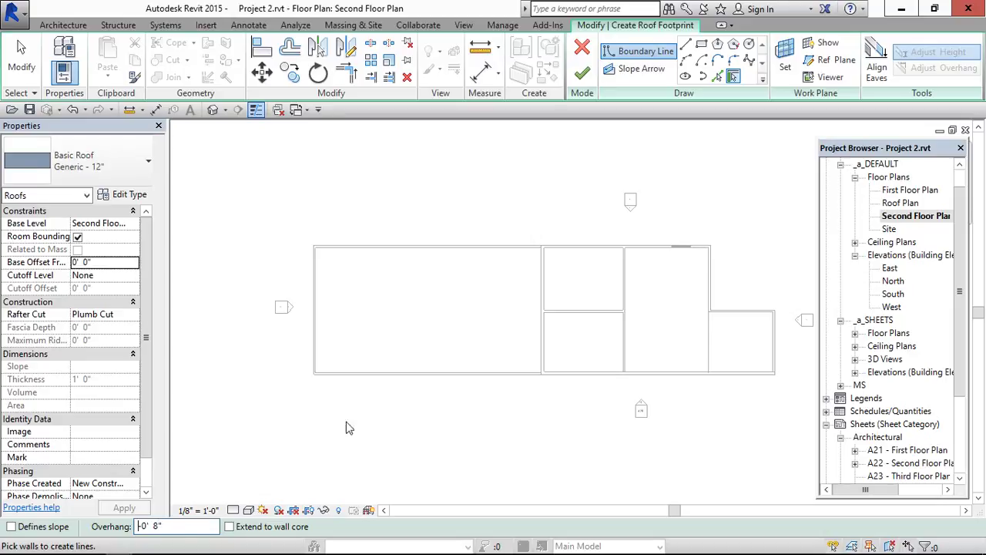
pyautogui.scroll(2, 375, 373)
pyautogui.scroll(1, 370, 381)
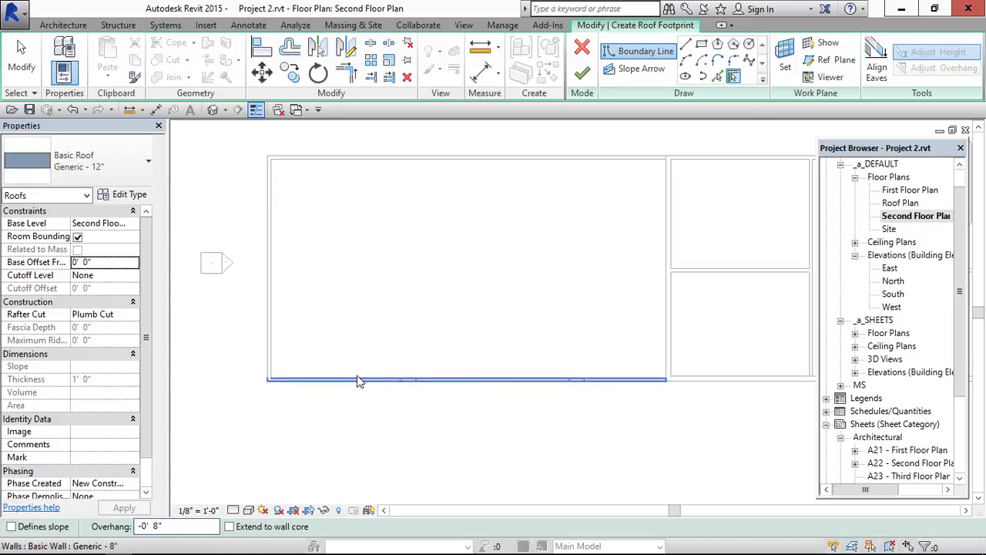
pyautogui.scroll(1, 357, 380)
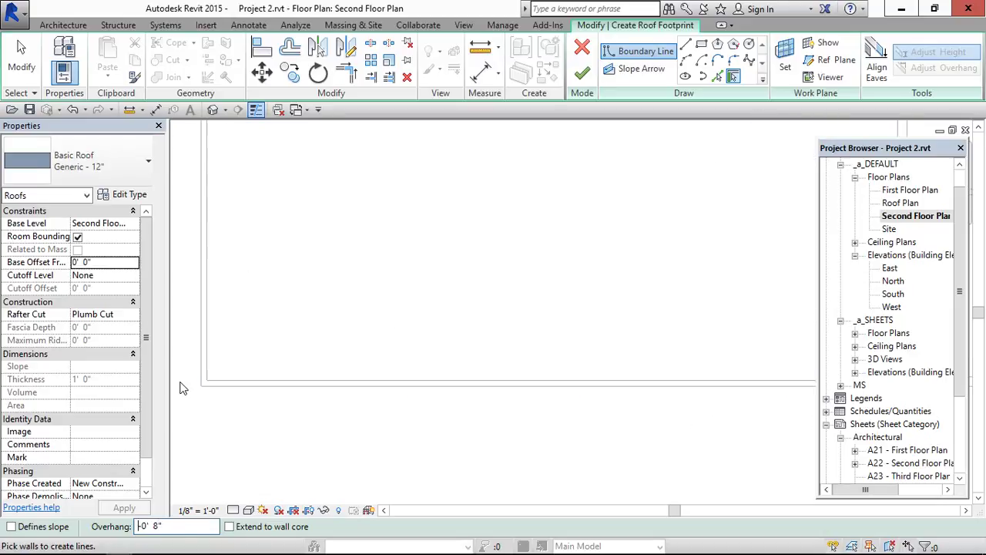
pyautogui.click(324, 394)
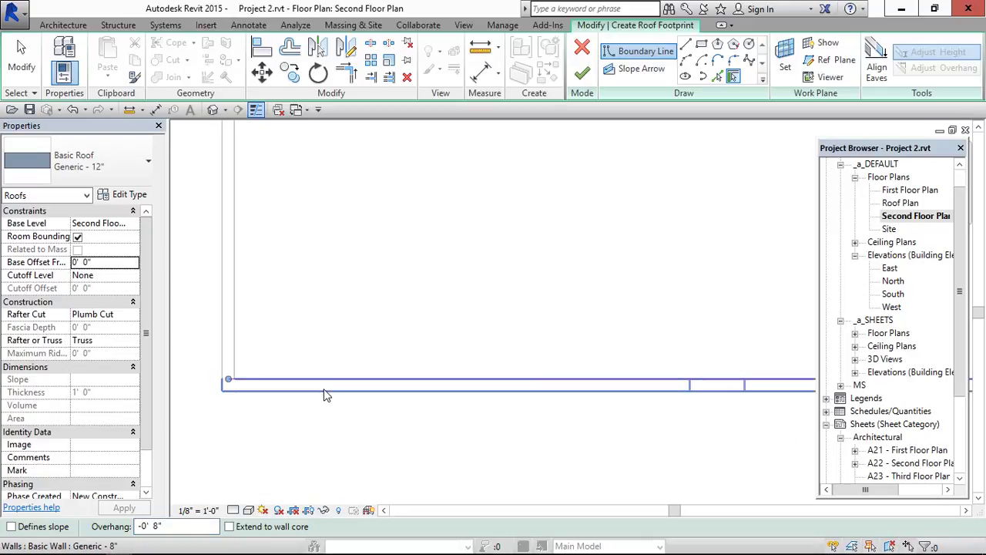
pyautogui.click(230, 324)
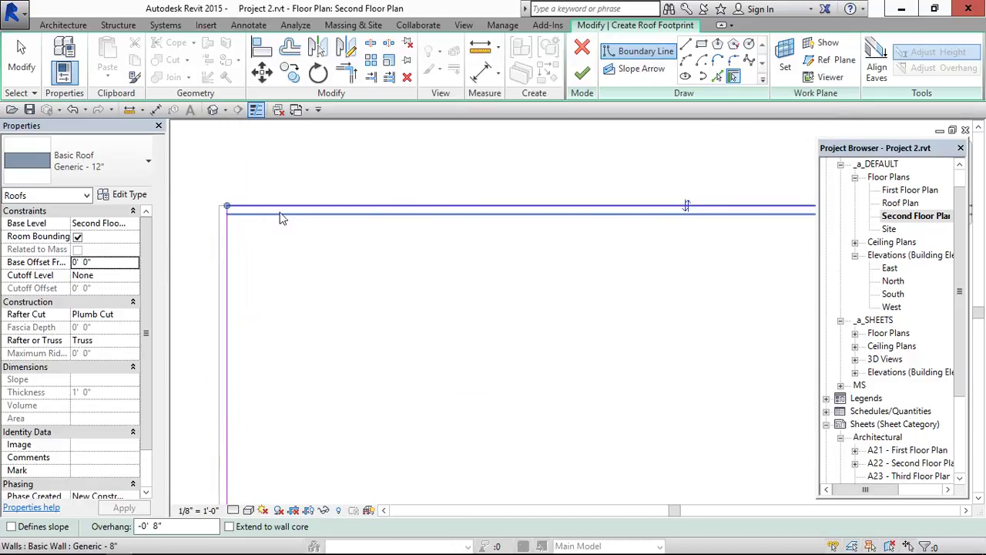
pyautogui.click(661, 214)
# Set the overhang to -0' 10" and pick the right wall to close the footprint.
pyautogui.scroll(-2, 568, 236)
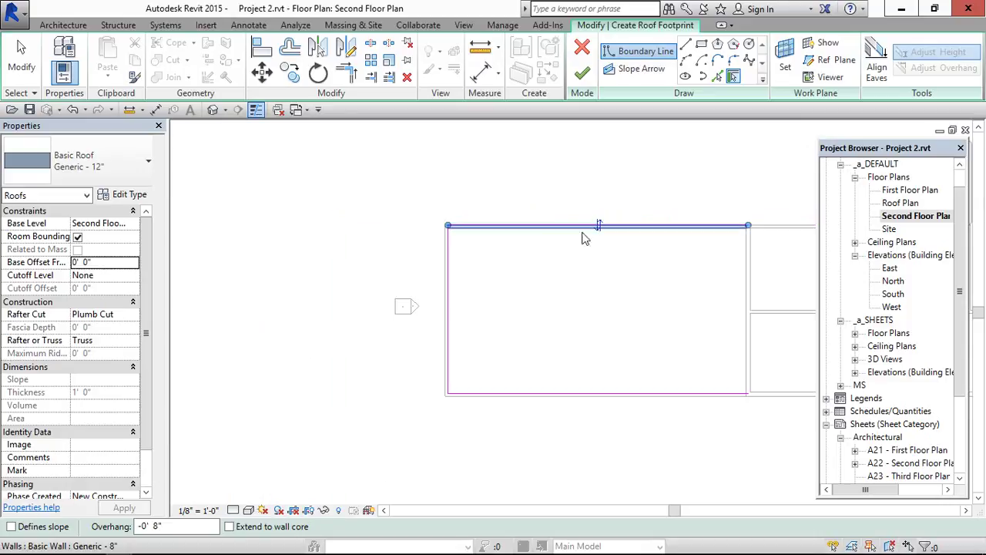
pyautogui.scroll(-2, 468, 238)
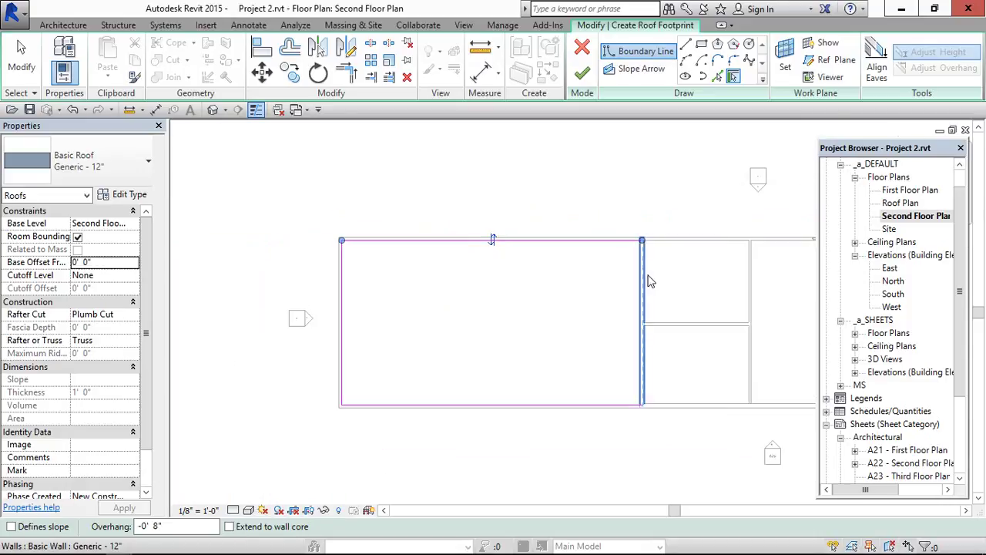
pyautogui.click(197, 527)
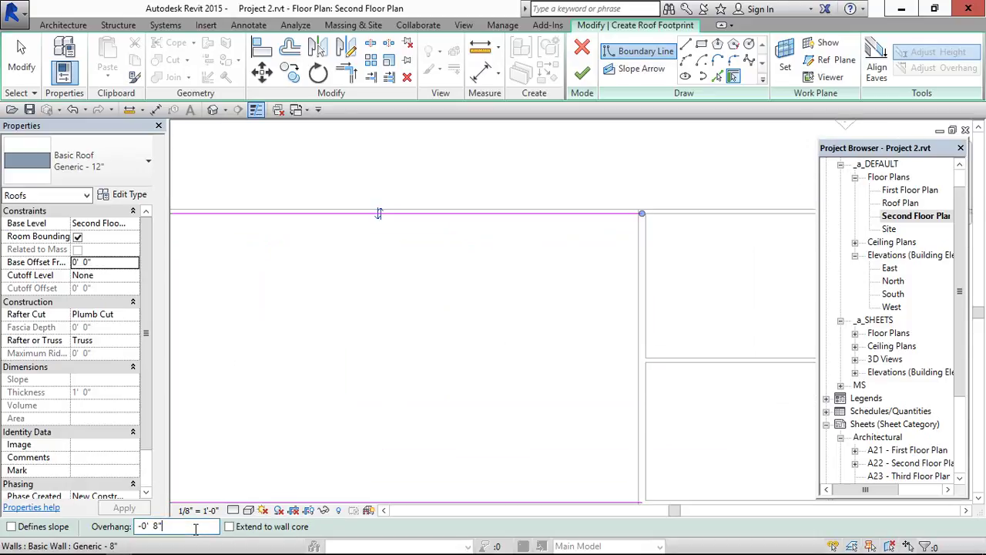
pyautogui.write('10')
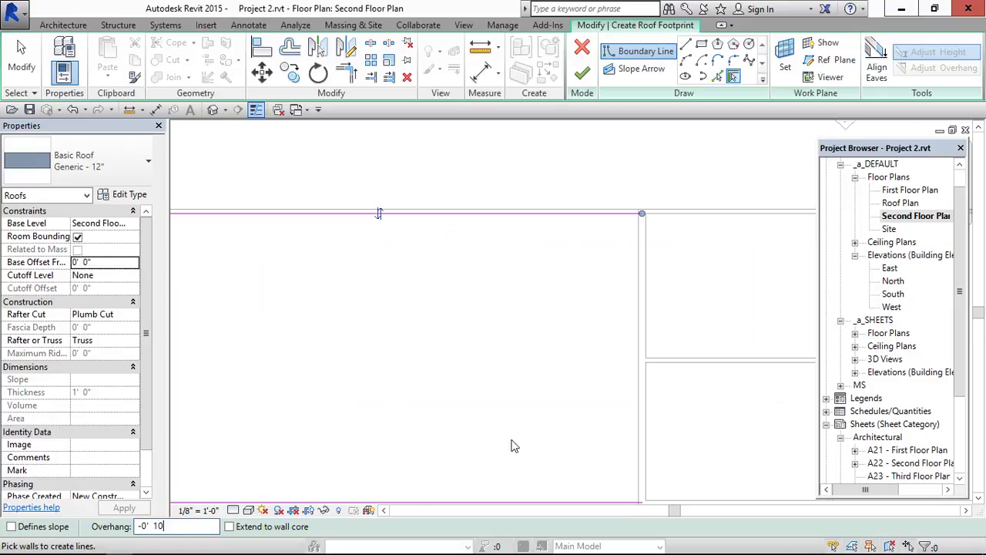
pyautogui.click(639, 362)
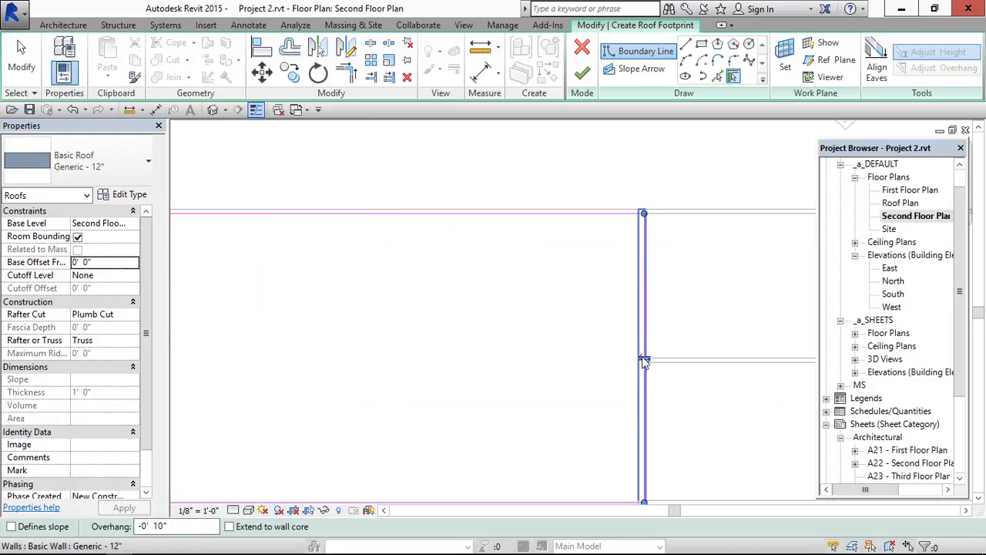
pyautogui.scroll(-3, 617, 366)
pyautogui.scroll(-3, 594, 370)
pyautogui.scroll(3, 485, 361)
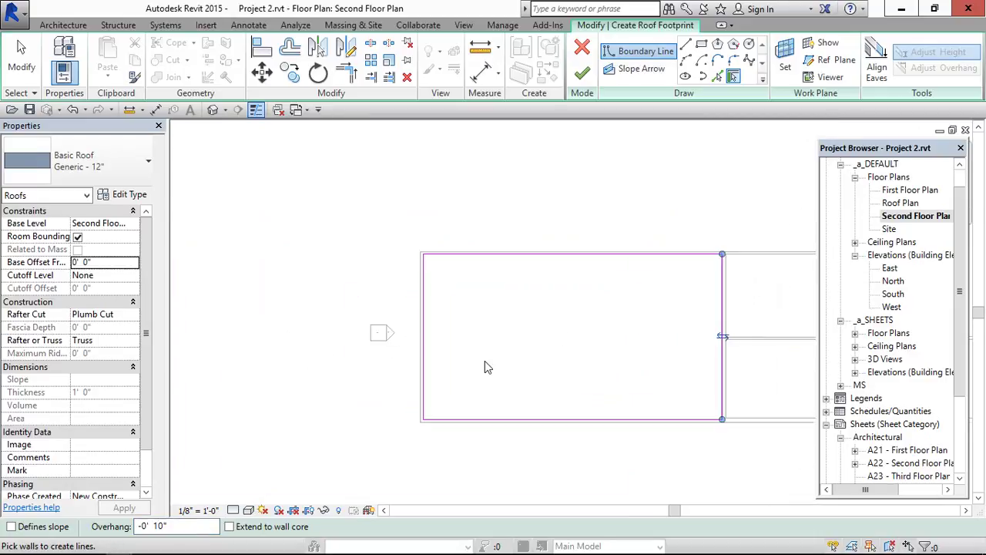
# Finish the flat roof, check it by selecting it, and switch to the Default 3D View.
pyautogui.click(584, 77)
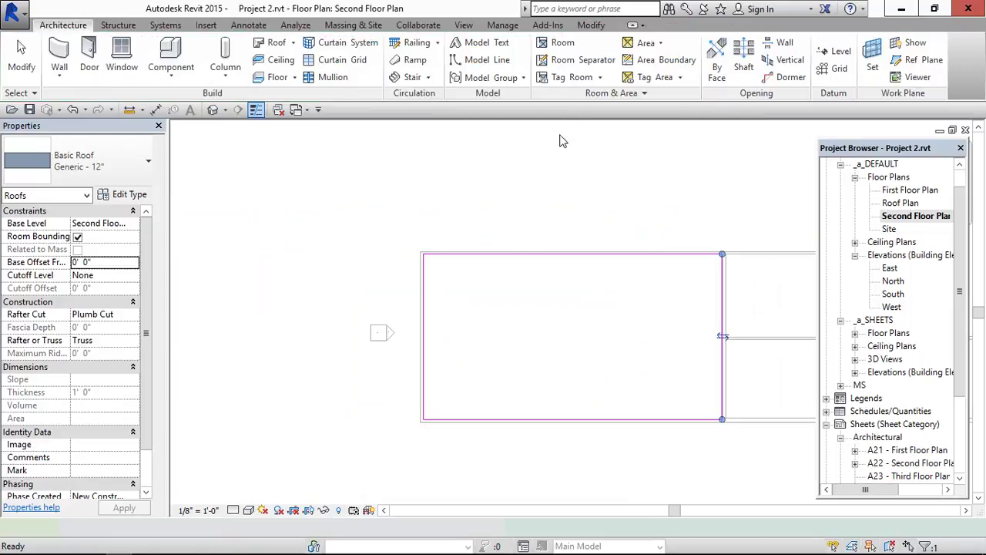
pyautogui.click(516, 202)
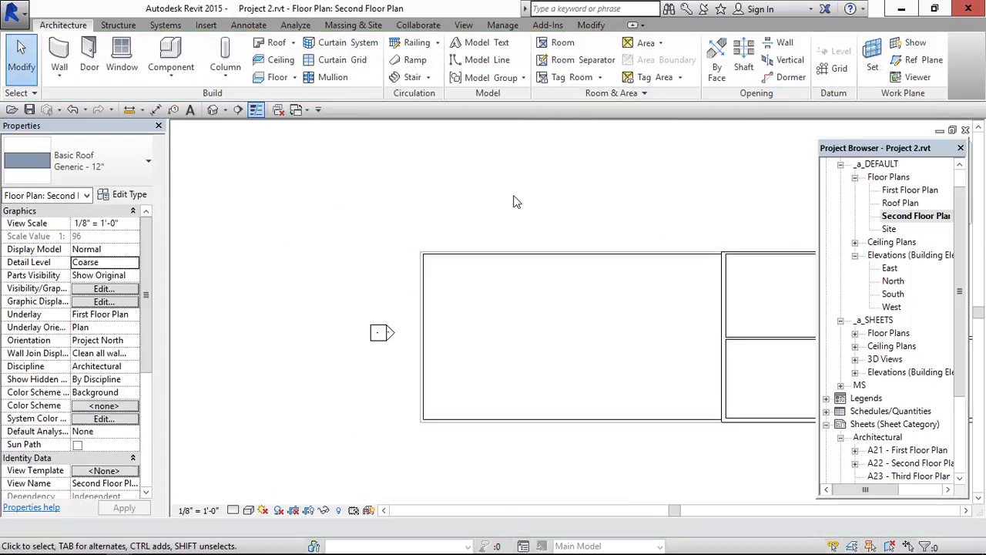
pyautogui.click(596, 264)
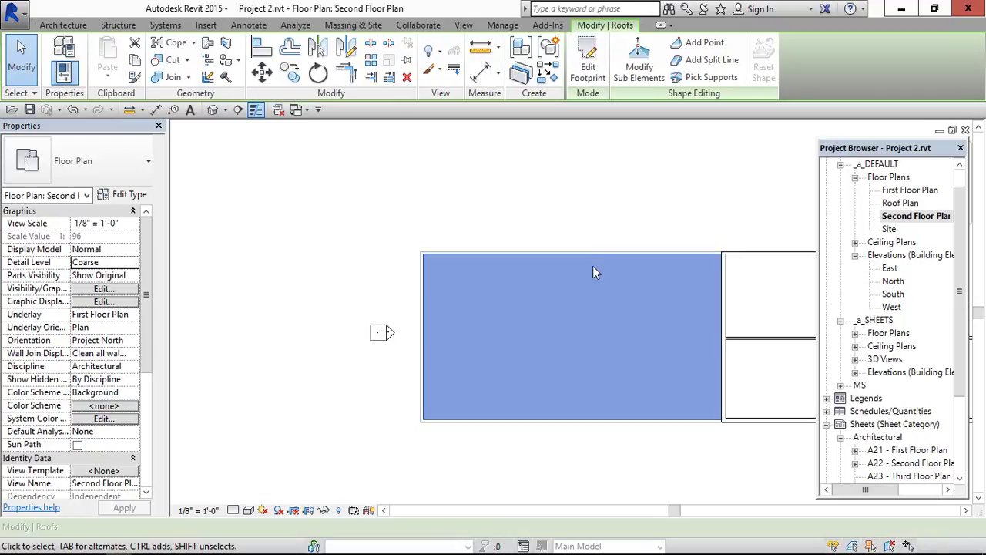
pyautogui.click(499, 165)
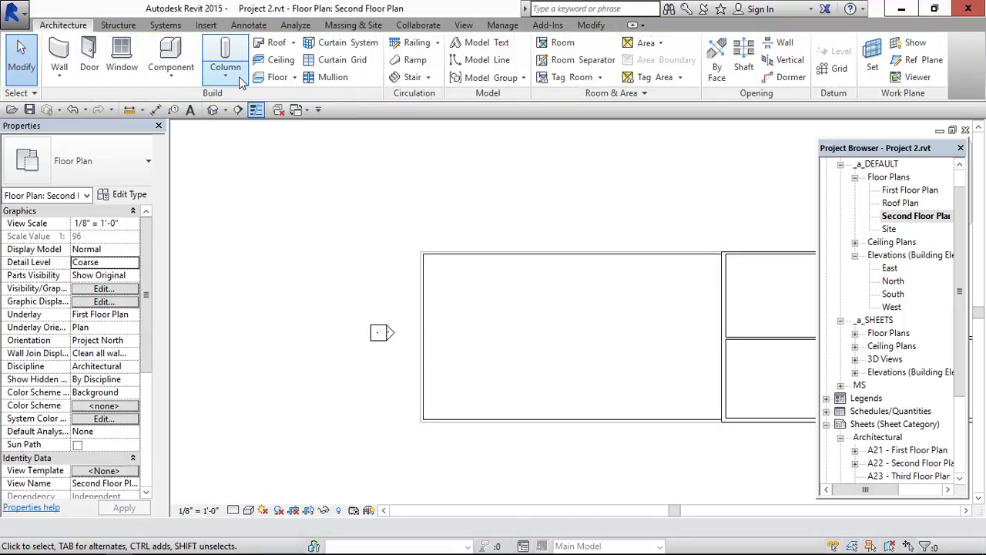
pyautogui.click(213, 111)
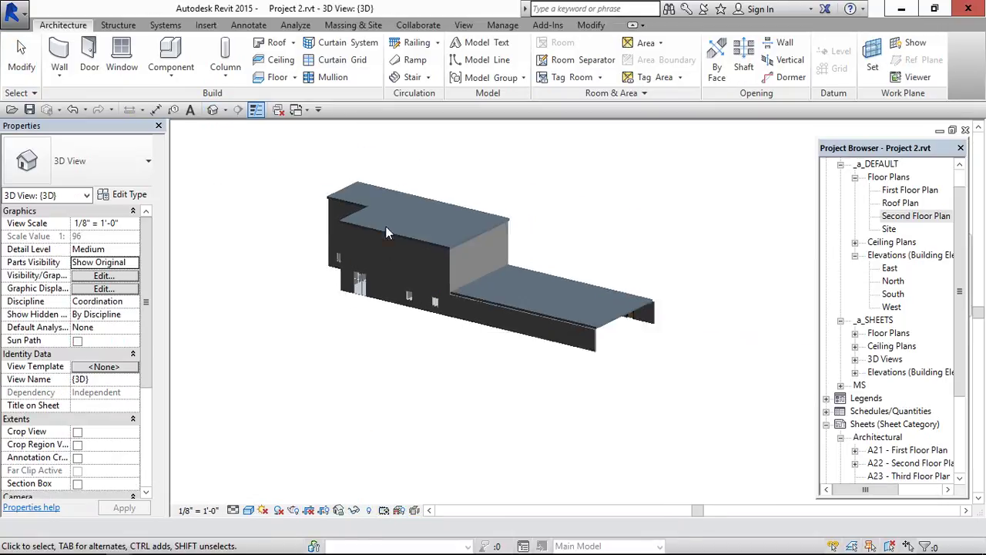
# Reveal hidden elements, unhide the lower block's end wall under the roof, then turn reveal off.
pyautogui.scroll(5, 596, 280)
pyautogui.click(595, 284)
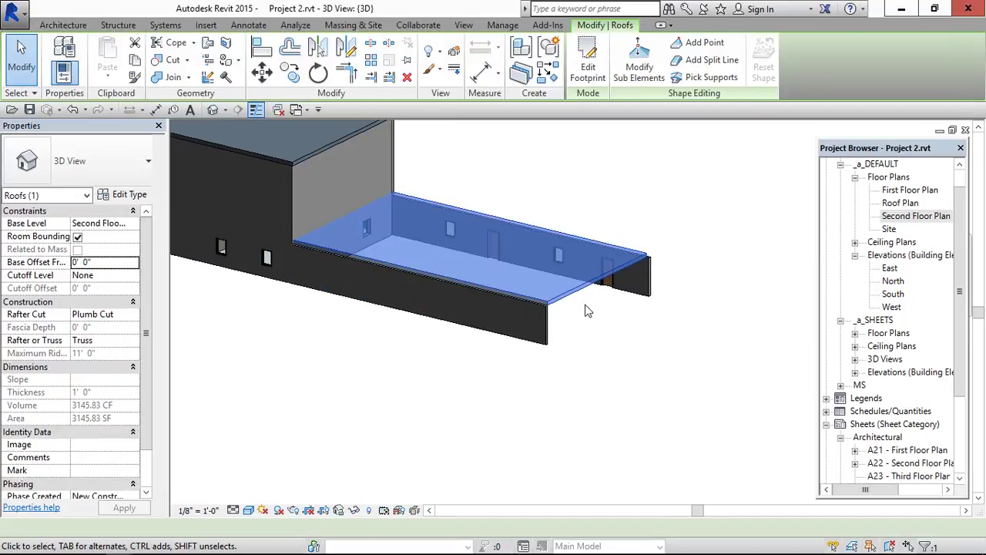
pyautogui.keyDown('shift'); pyautogui.moveTo(585, 309); pyautogui.dragTo(359, 438, button='middle'); pyautogui.keyUp('shift')
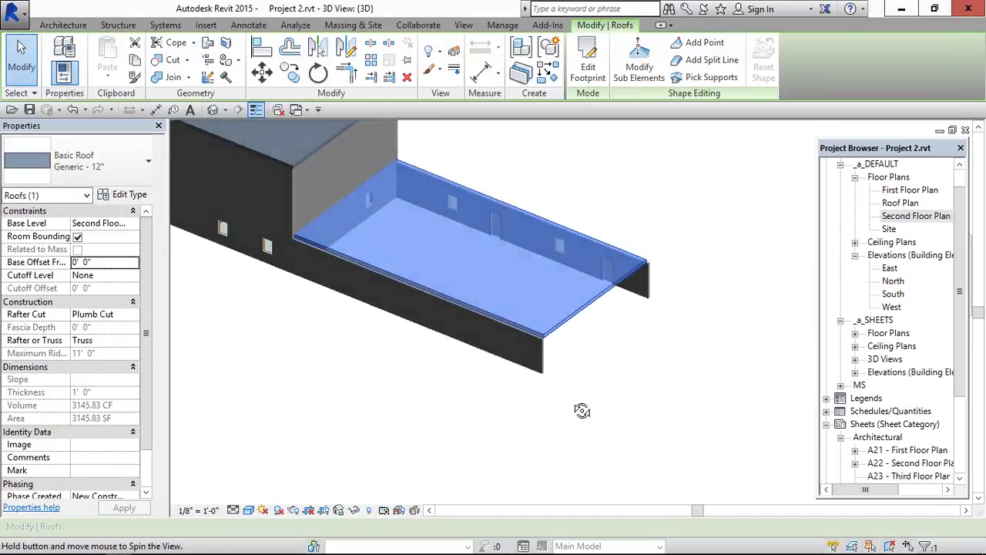
pyautogui.click(369, 511)
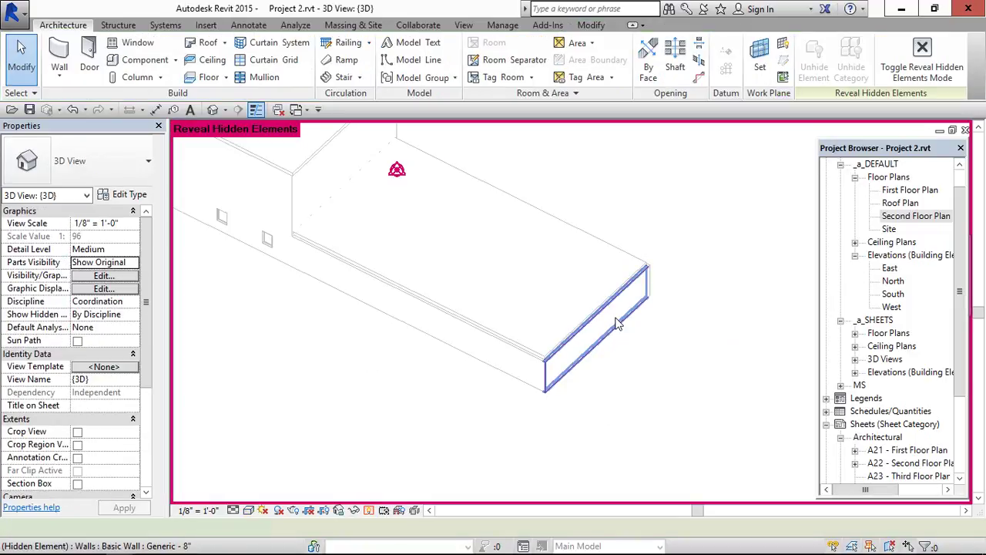
pyautogui.click(614, 317)
pyautogui.rightClick(614, 316)
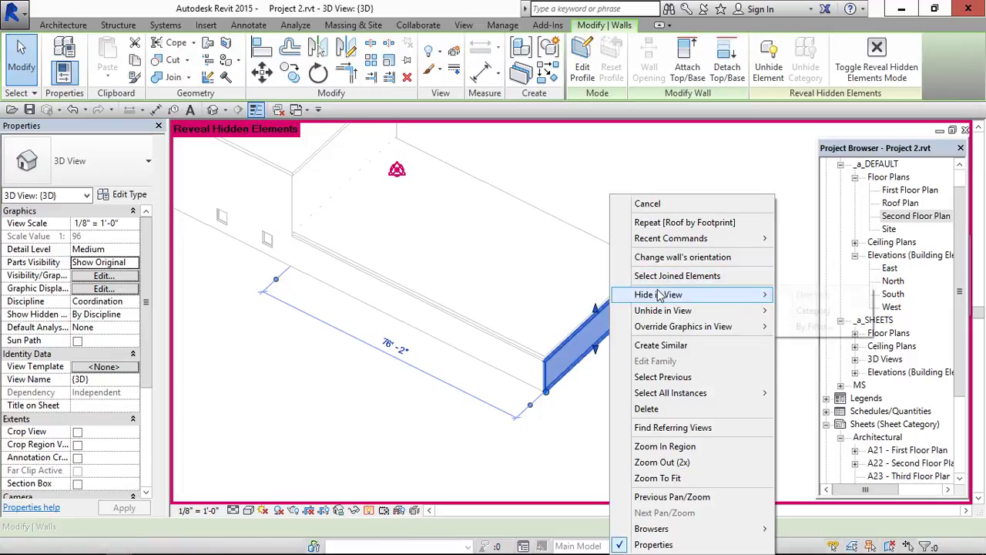
pyautogui.click(813, 310)
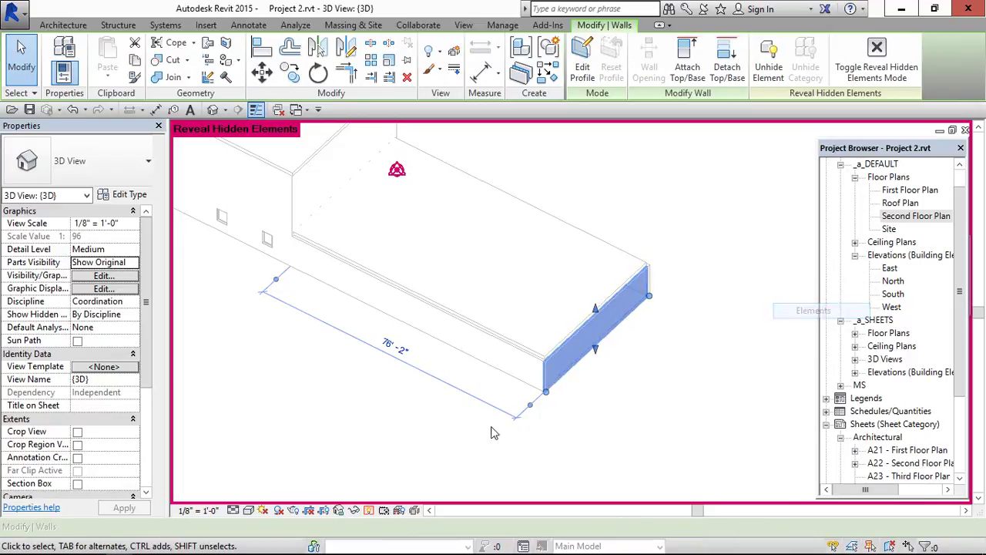
pyautogui.click(368, 510)
pyautogui.press('Escape')
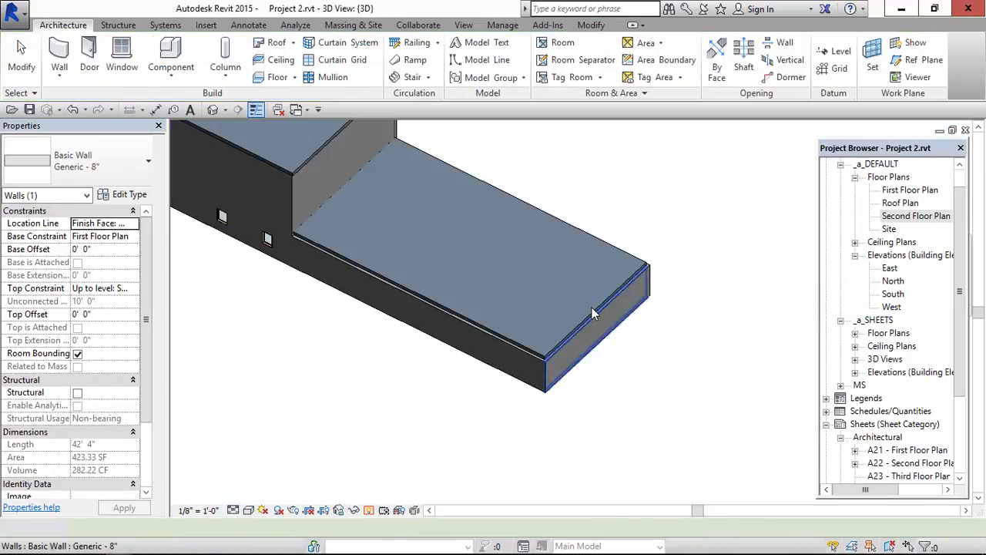
pyautogui.moveTo(591, 305)
pyautogui.keyDown('shift'); pyautogui.mouseDown(button='middle')
pyautogui.moveTo(607, 245)
pyautogui.moveTo(574, 284)
pyautogui.mouseUp(button='middle'); pyautogui.keyUp('shift')
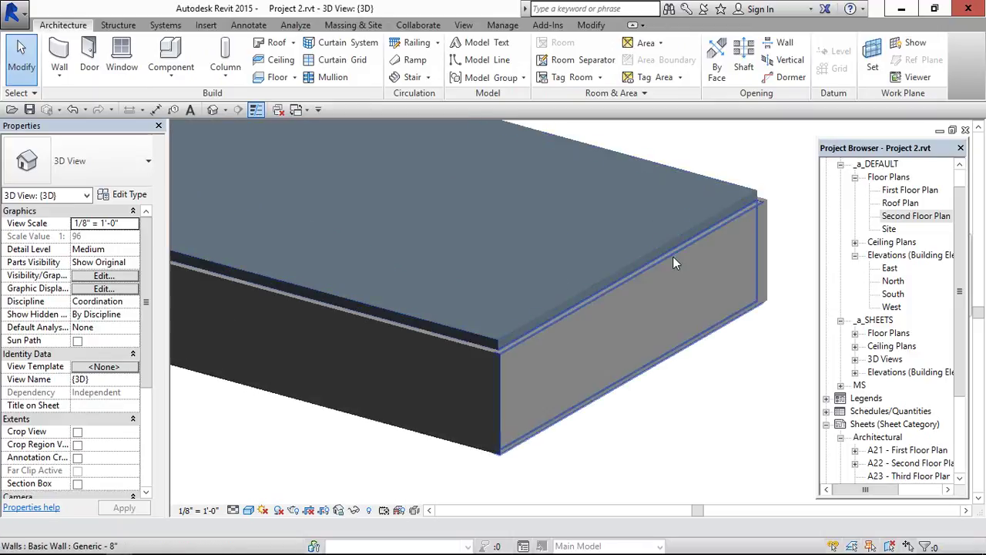
# Go to the Second Floor Plan, select the flat roof and start Add Split Line.
pyautogui.doubleClick(916, 216)
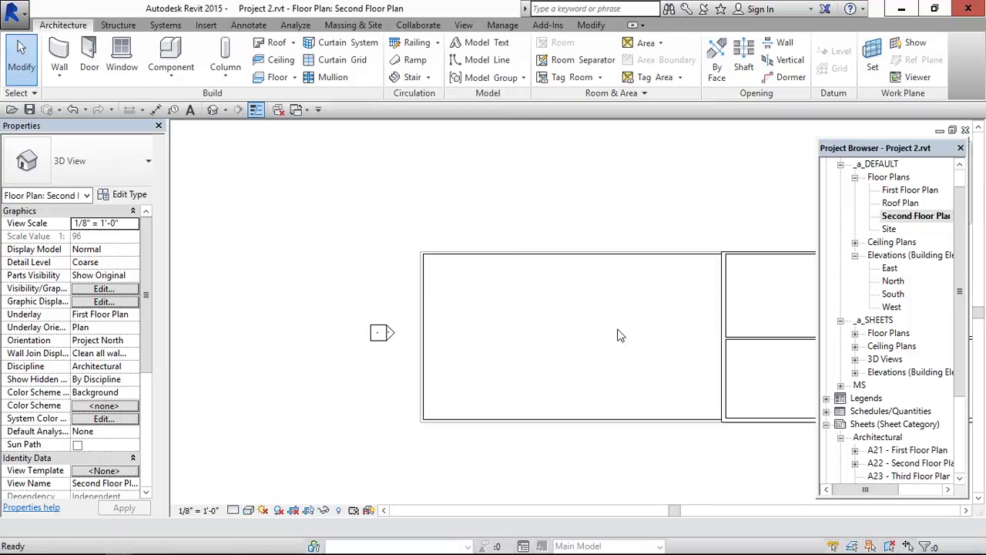
pyautogui.click(561, 269)
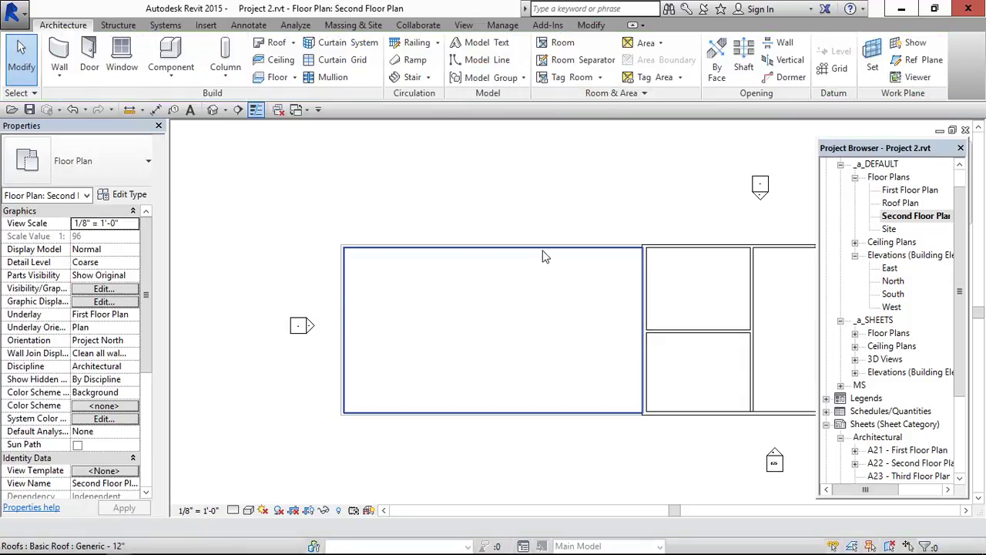
pyautogui.click(543, 259)
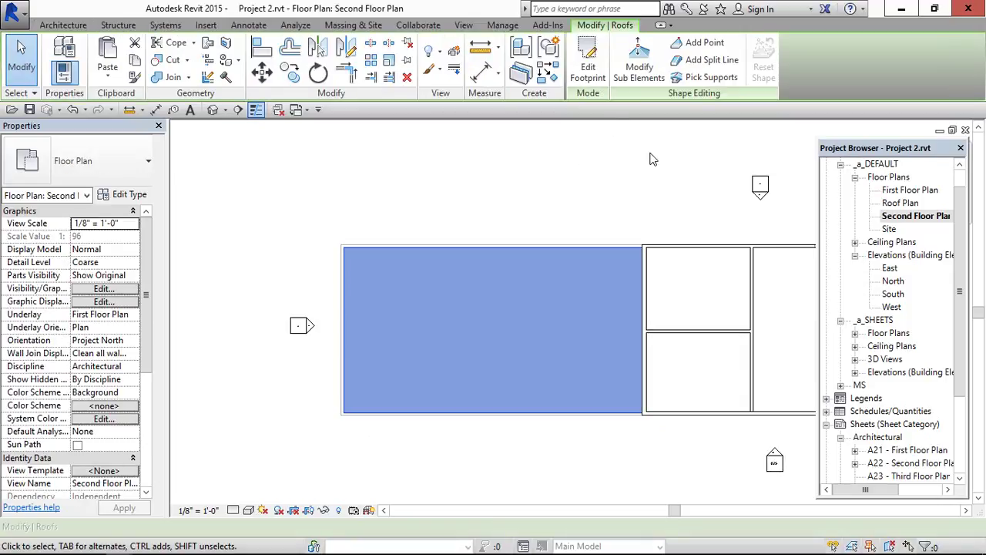
pyautogui.click(699, 61)
# Draw a split line from the left edge midpoint to the right wall midpoint.
pyautogui.scroll(2, 398, 309)
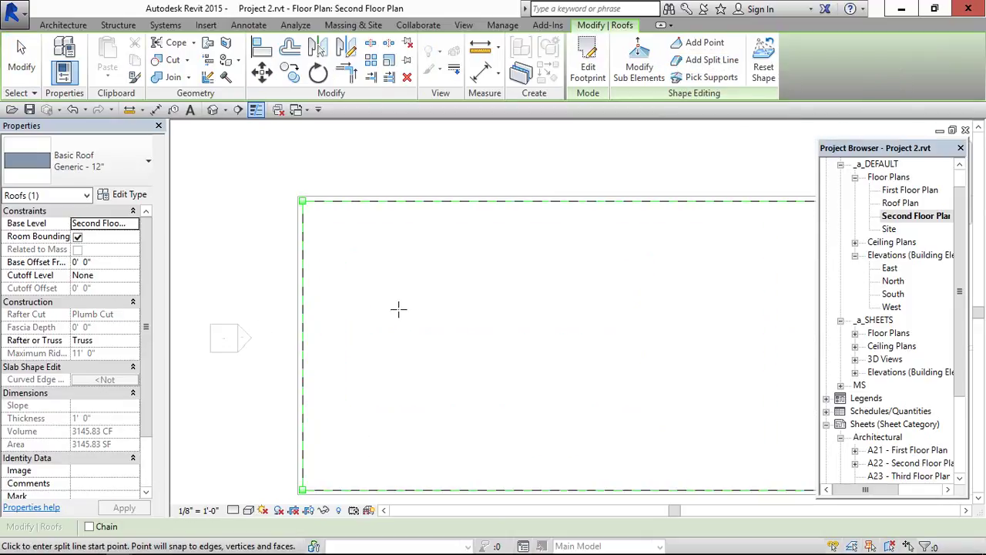
pyautogui.scroll(-1, 278, 355)
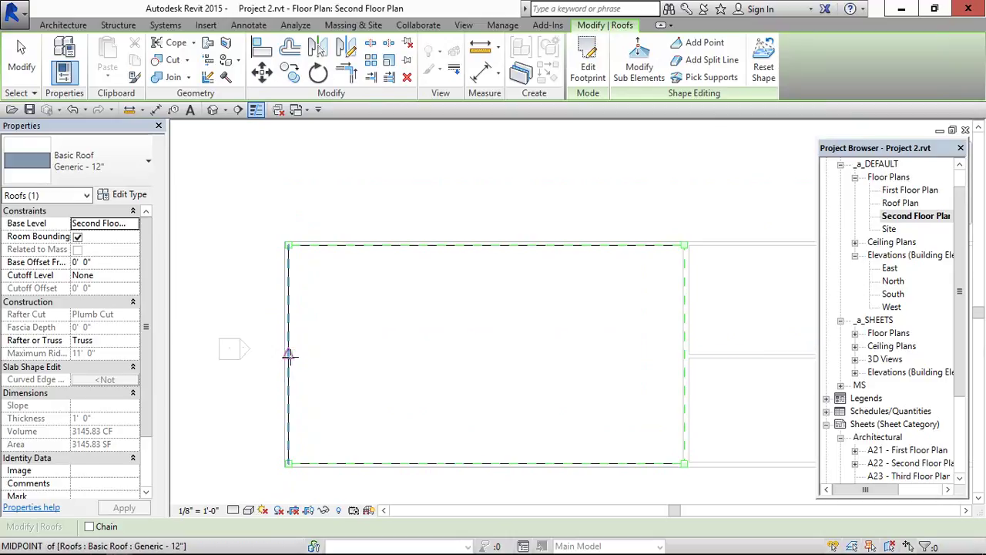
pyautogui.click(289, 355)
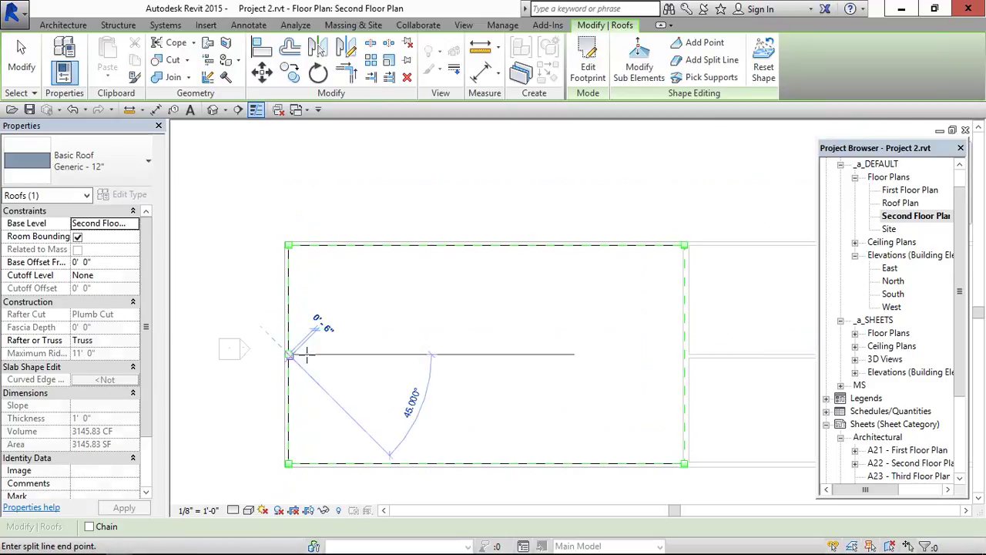
pyautogui.click(681, 353)
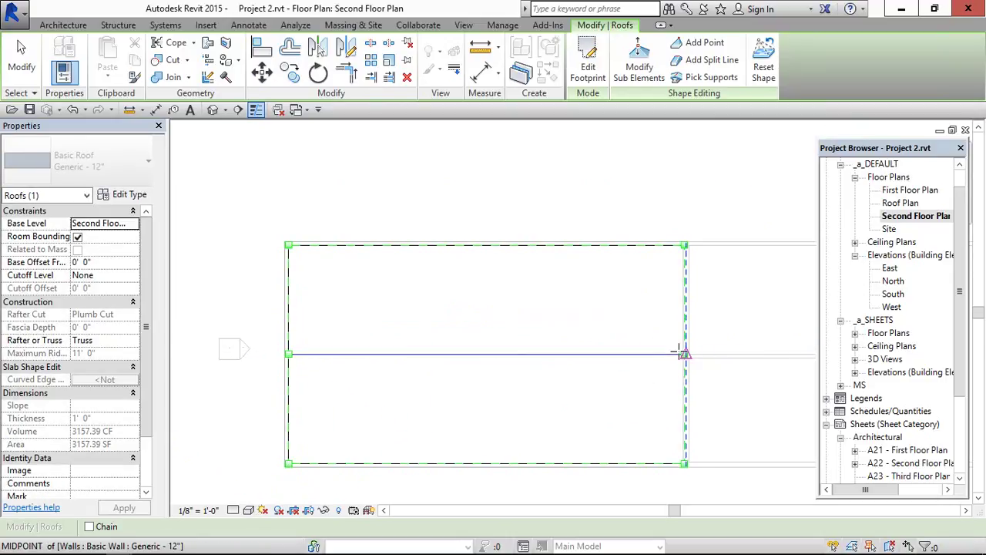
pyautogui.press('Escape')
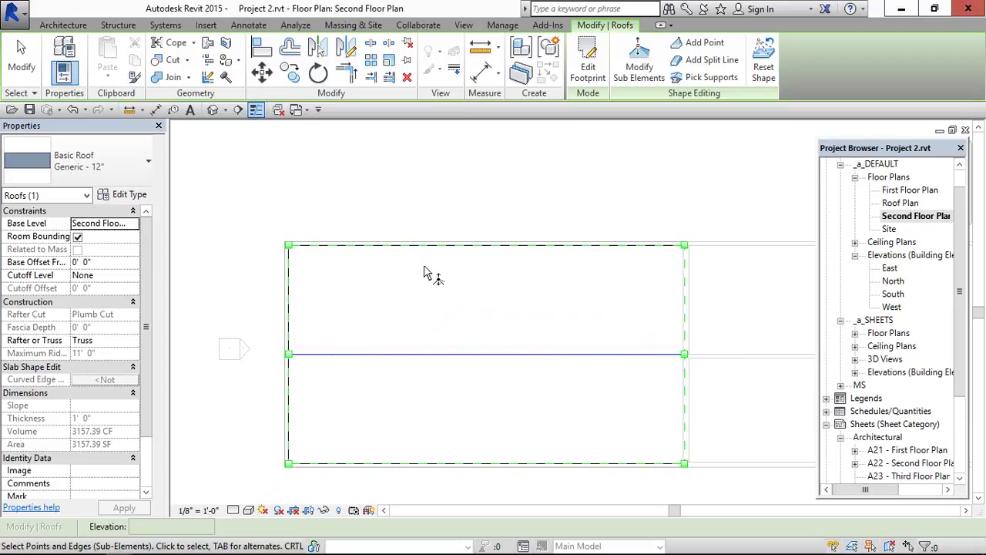
pyautogui.scroll(2, 345, 308)
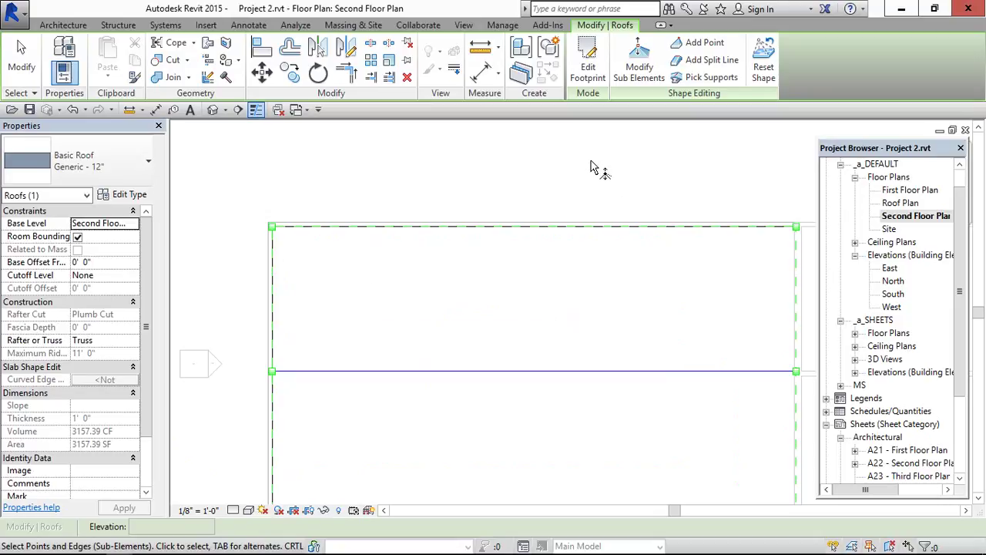
# Add shape points at the midpoints of the roof's top and bottom edges.
pyautogui.click(709, 45)
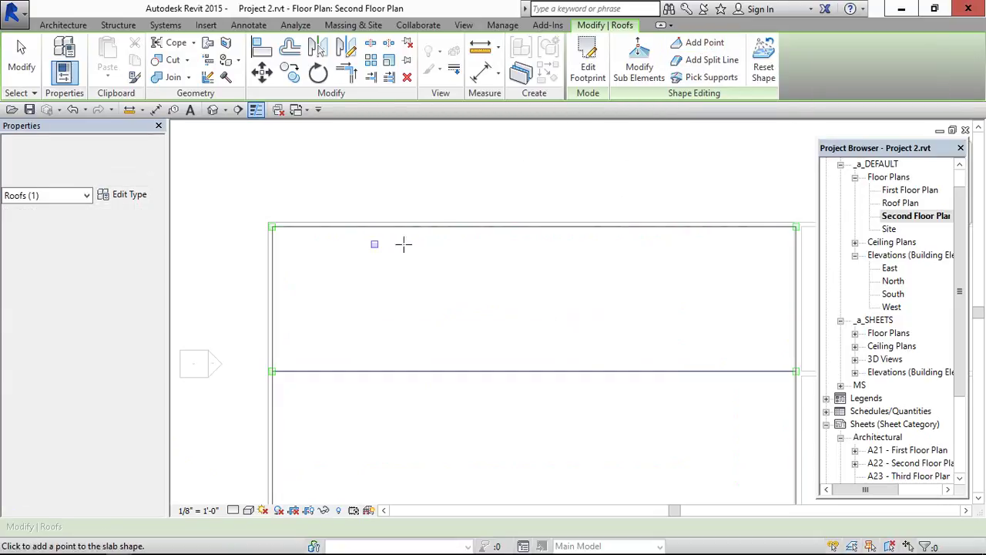
pyautogui.scroll(-2, 516, 229)
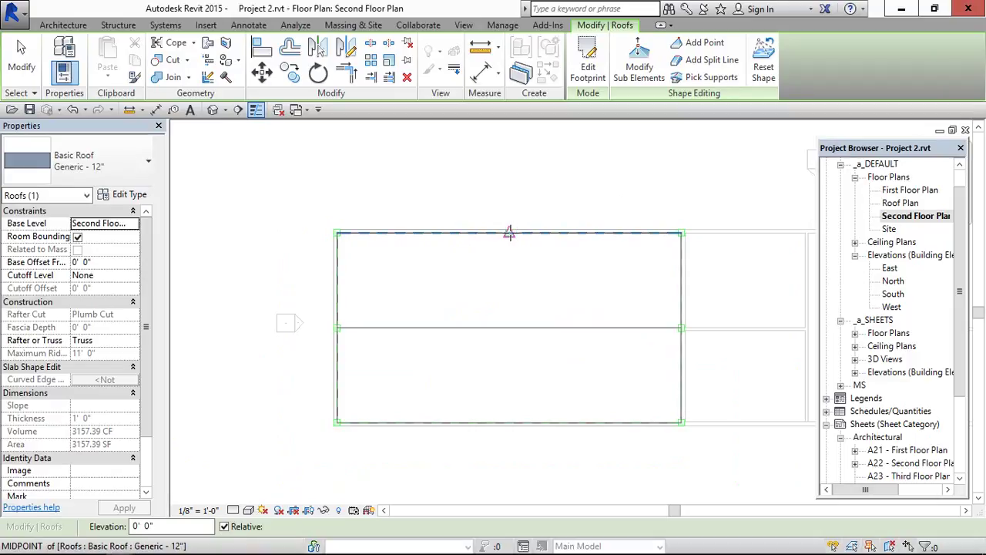
pyautogui.click(509, 232)
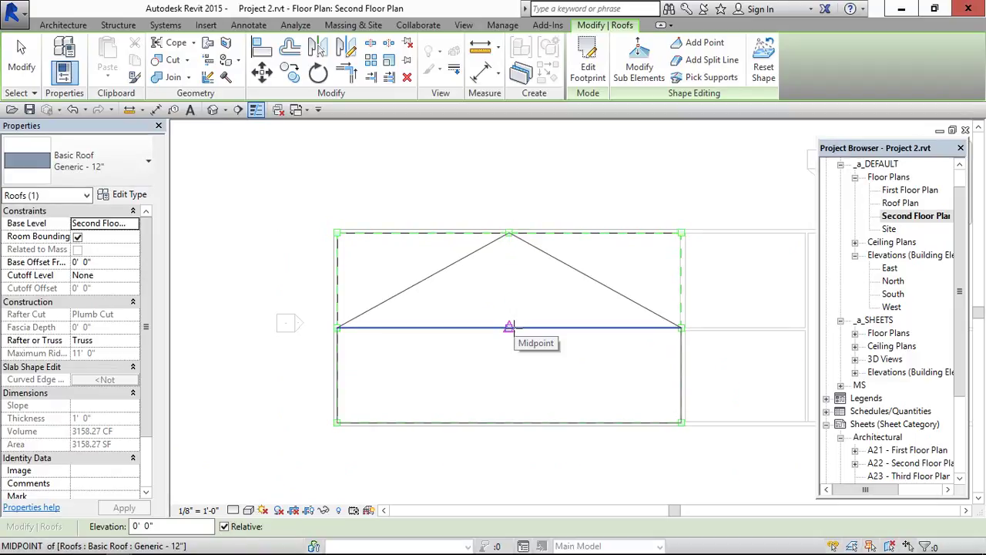
pyautogui.click(509, 423)
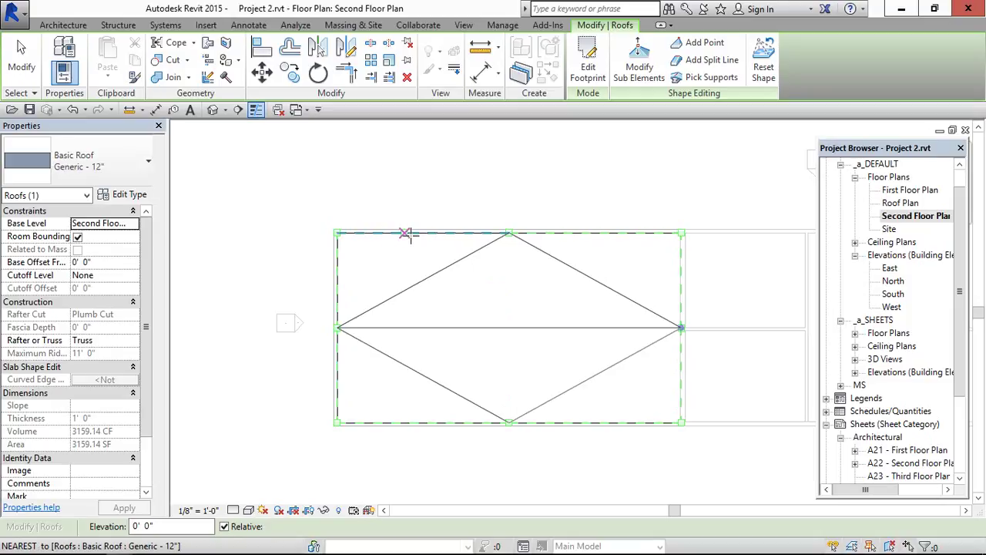
pyautogui.scroll(2, 412, 234)
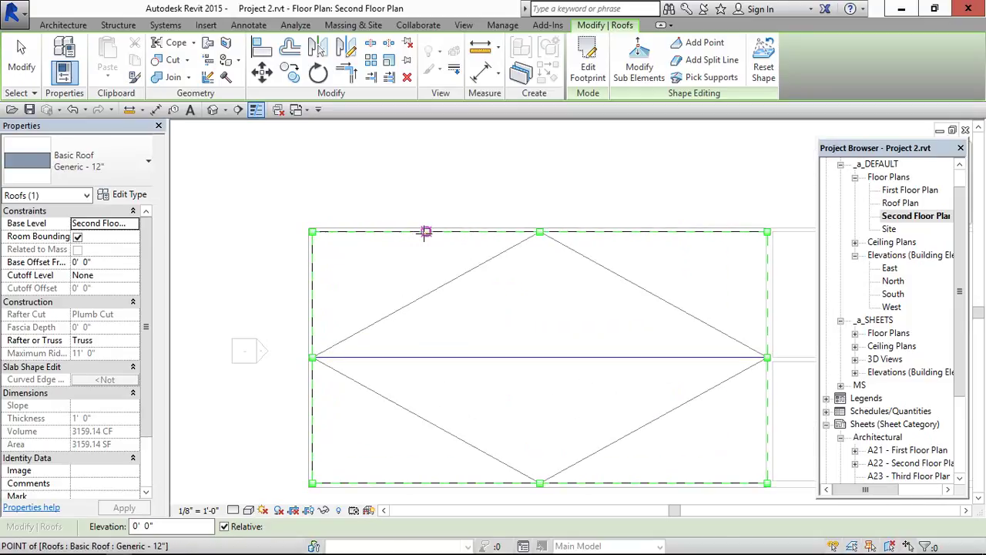
pyautogui.scroll(-1, 424, 233)
# Add matching points at the left and right quarter positions of the top and bottom edges.
pyautogui.click(423, 233)
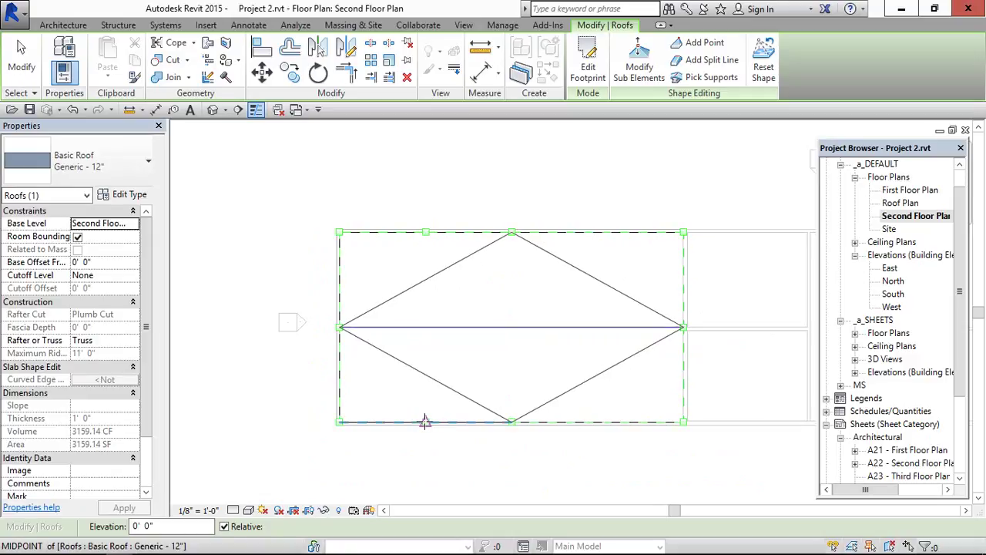
pyautogui.click(426, 421)
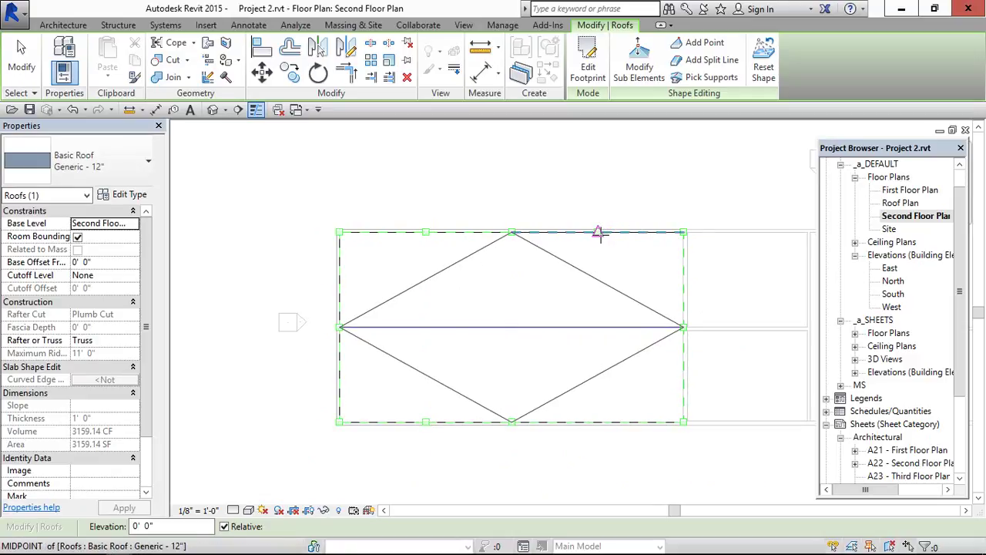
pyautogui.click(598, 232)
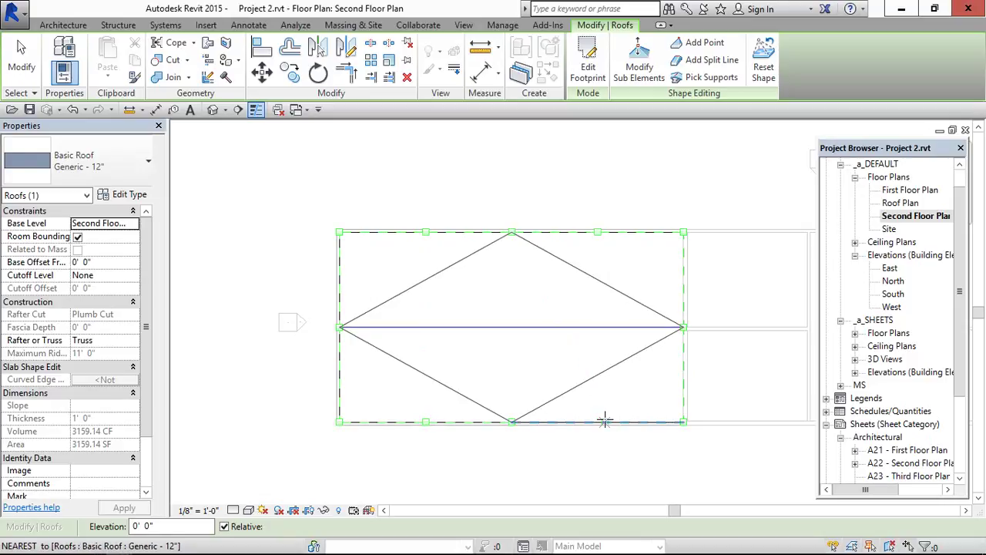
pyautogui.click(599, 420)
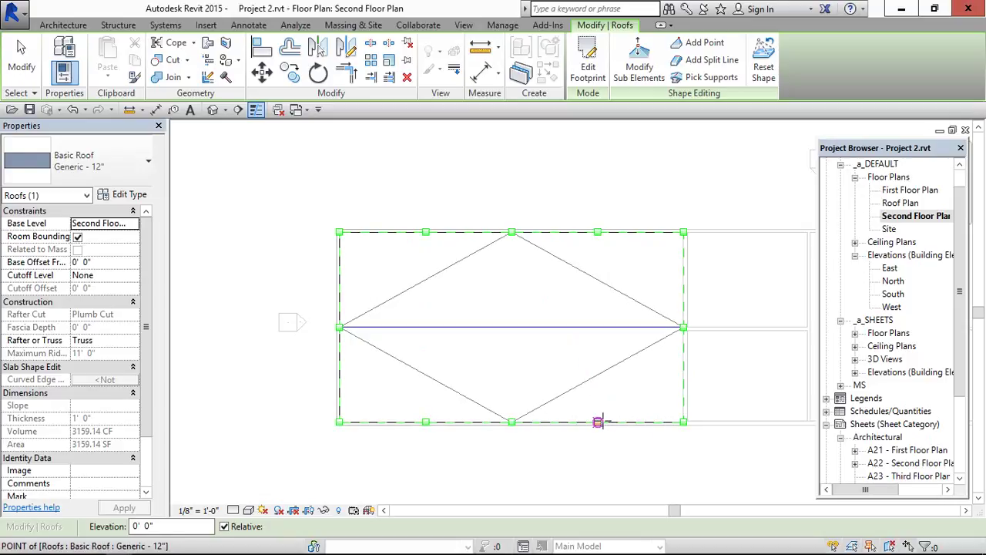
pyautogui.press('Escape')
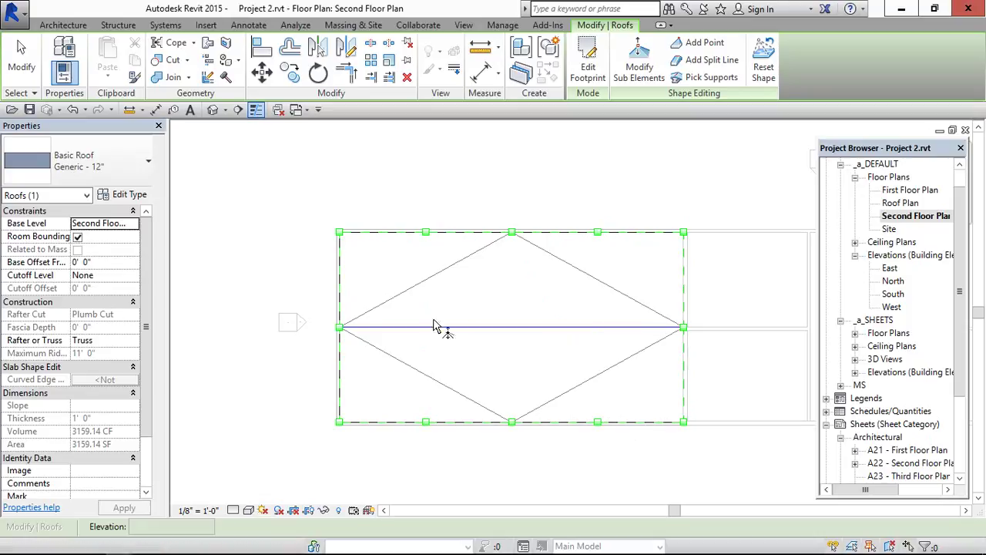
pyautogui.click(703, 43)
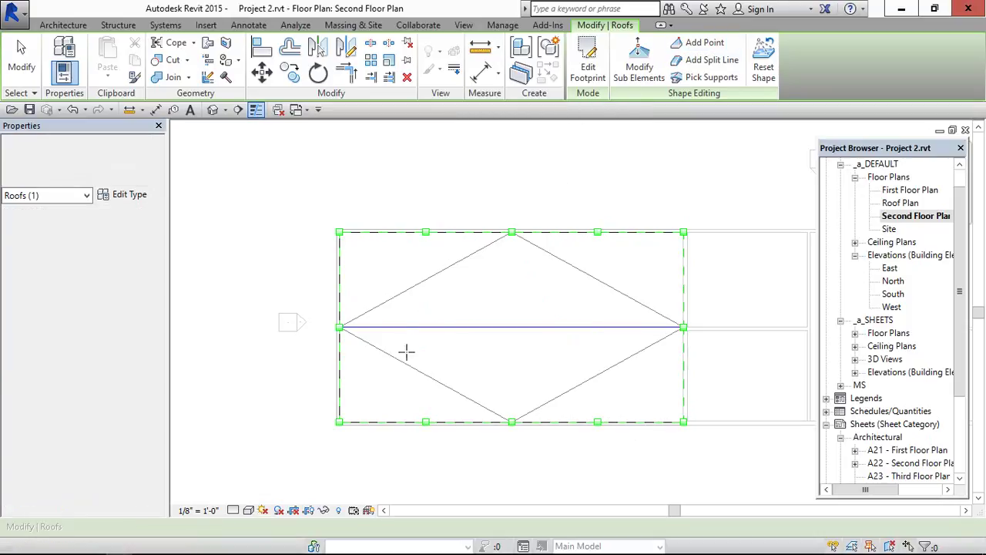
pyautogui.scroll(3, 409, 312)
pyautogui.scroll(-2, 454, 296)
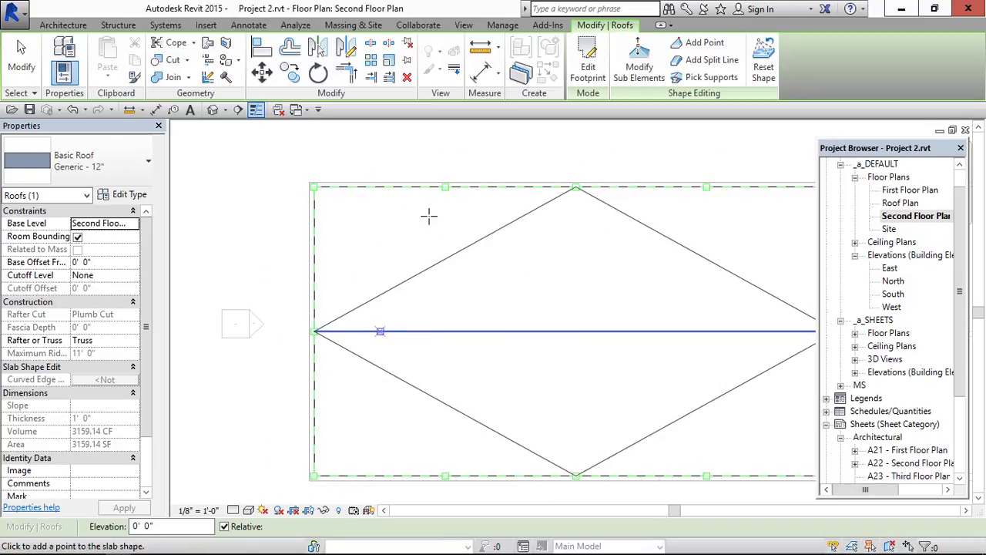
# Add alternating points on the middle split line and top edge from left to right, forming triangles.
pyautogui.click(375, 324)
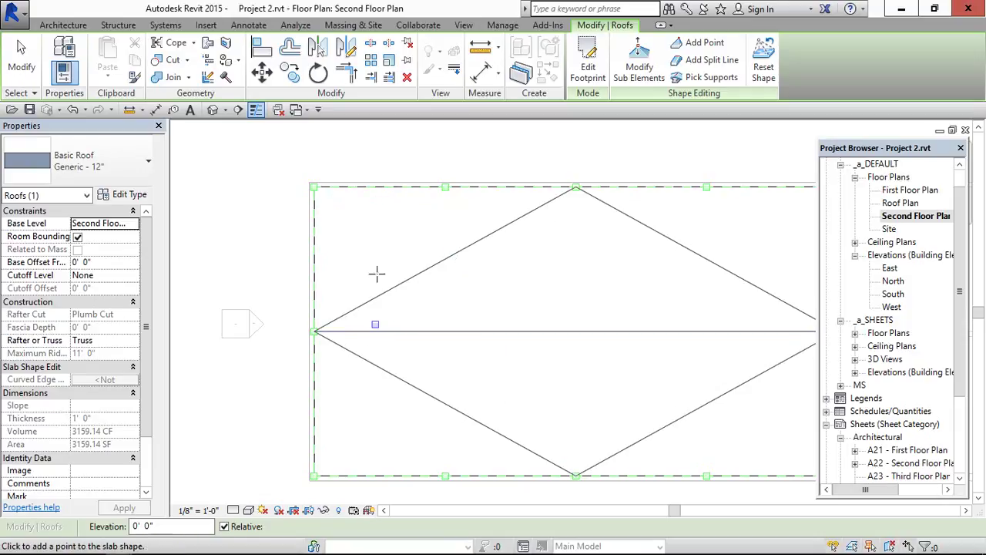
pyautogui.click(379, 187)
pyautogui.click(379, 329)
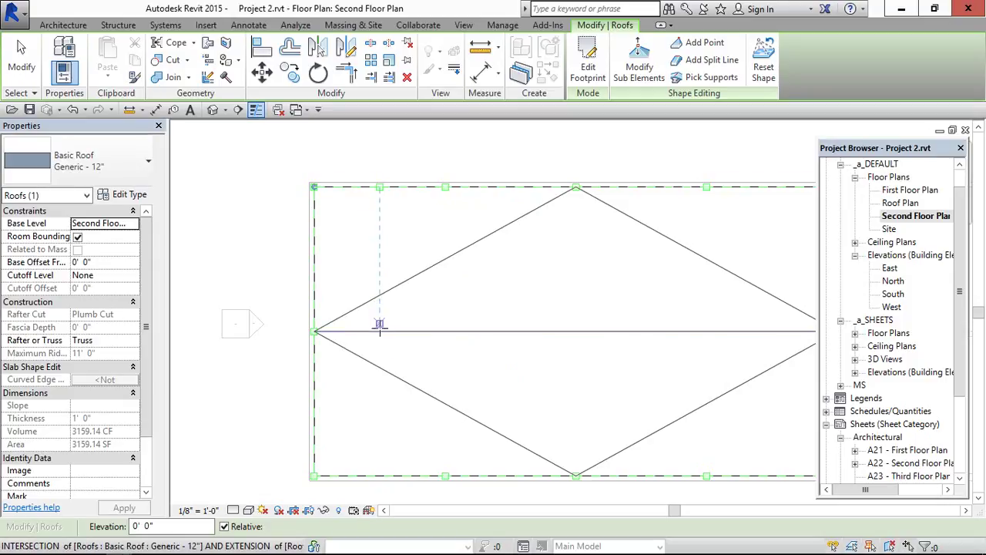
pyautogui.click(379, 329)
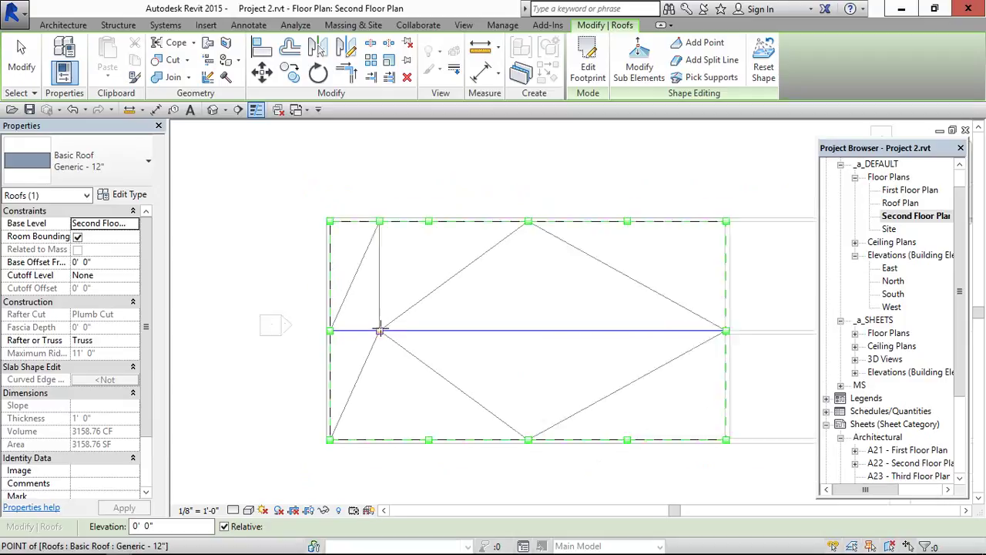
pyautogui.click(468, 231)
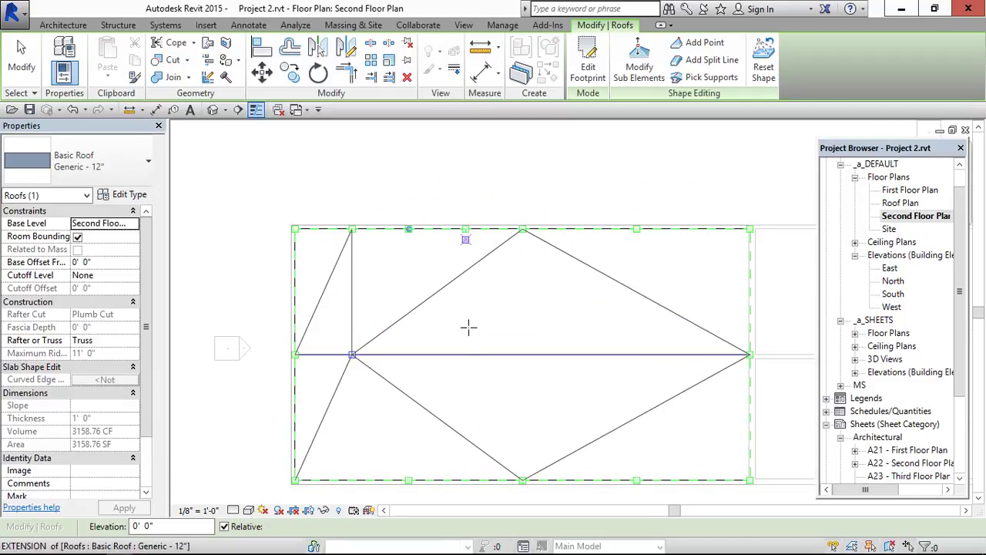
pyautogui.click(466, 353)
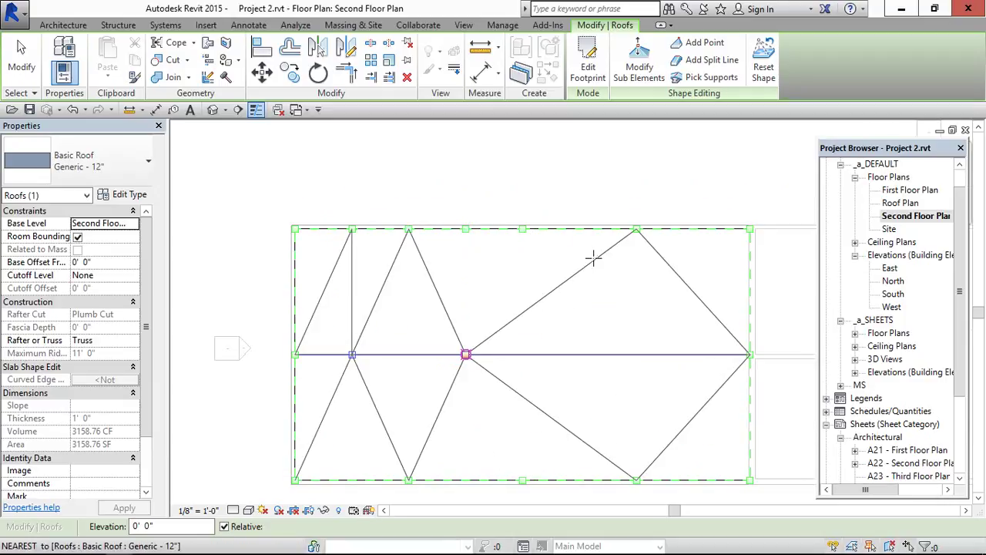
pyautogui.click(586, 228)
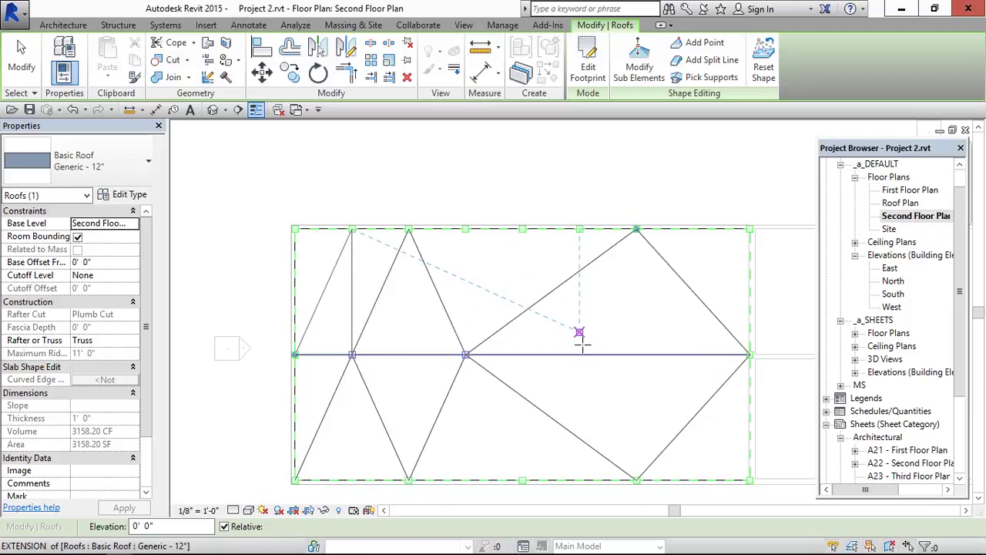
pyautogui.click(579, 355)
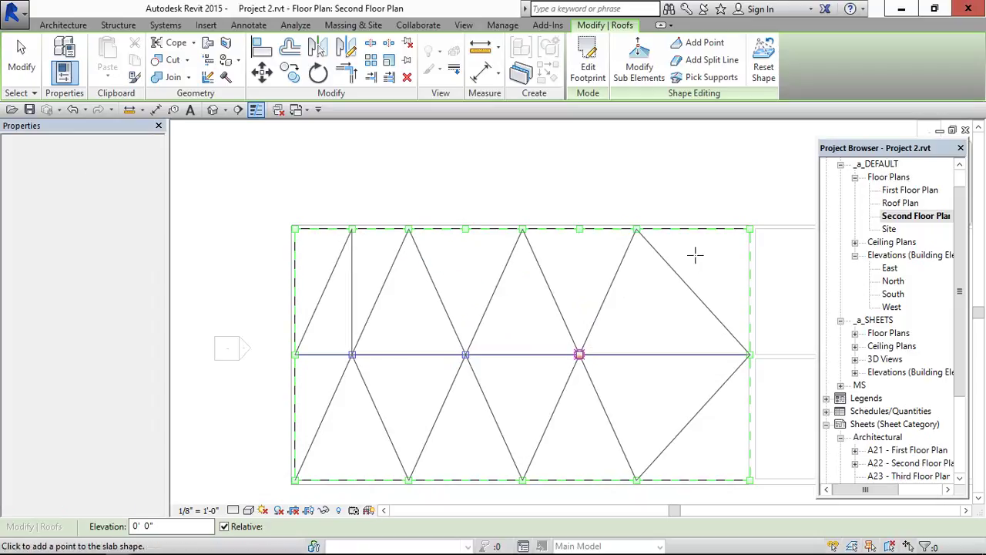
pyautogui.click(693, 229)
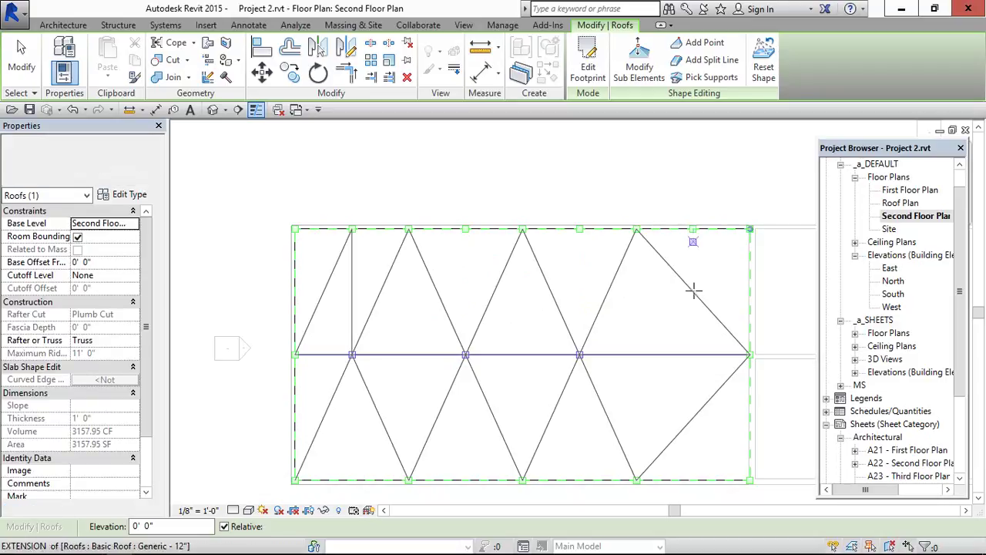
pyautogui.click(694, 352)
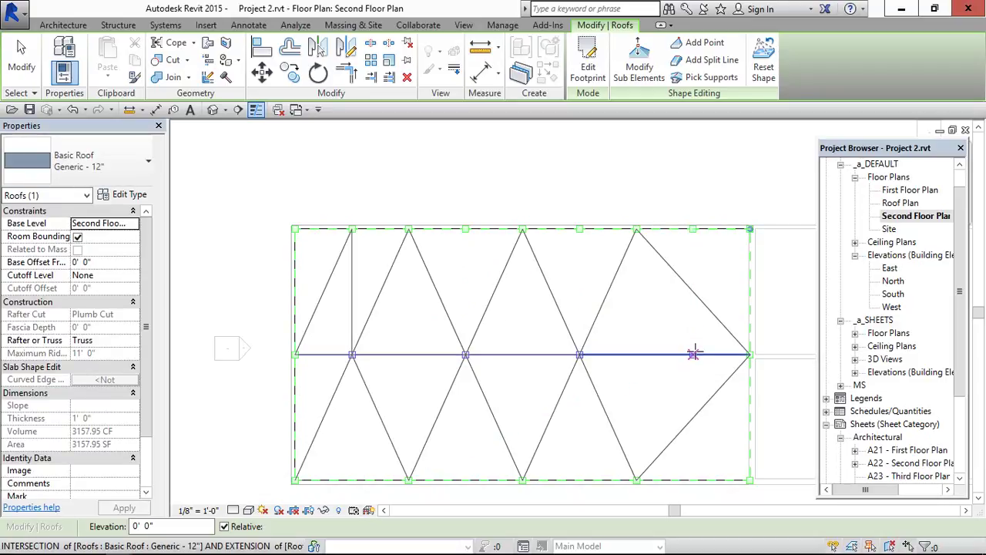
pyautogui.press('Escape')
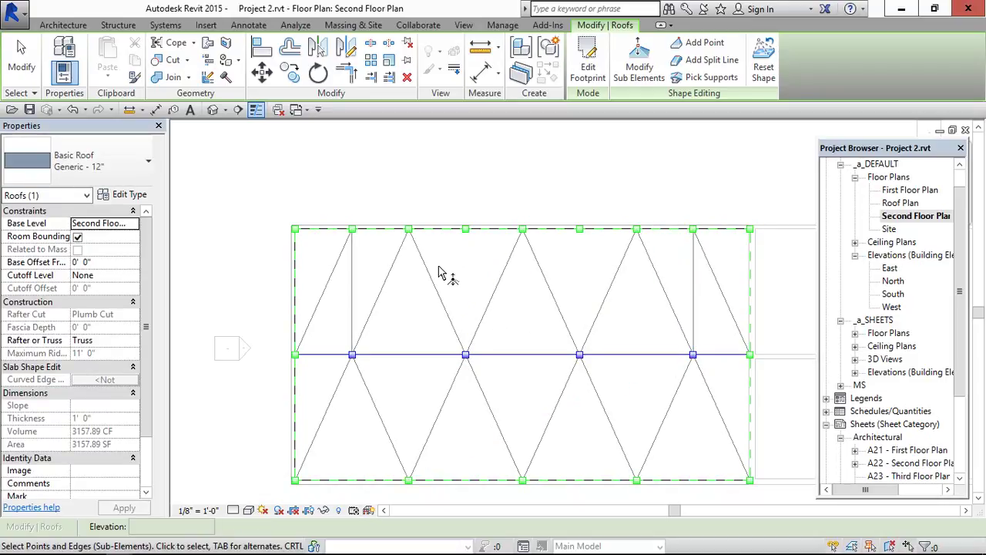
# Reselect the roof for sub-element editing and delete the stray shape handle on the top edge.
pyautogui.press('Escape')
pyautogui.scroll(2, 437, 266)
pyautogui.click(409, 251)
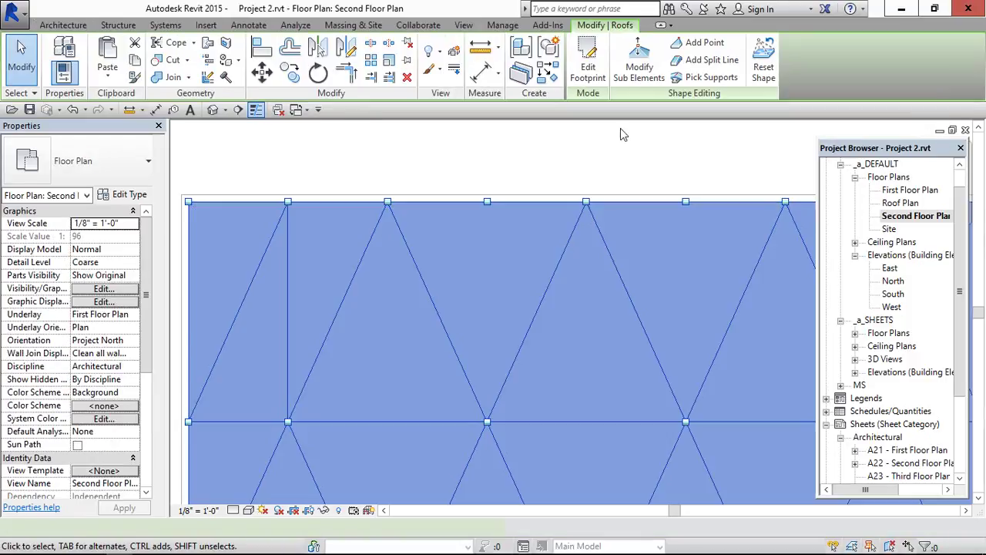
pyautogui.click(638, 62)
pyautogui.scroll(-1, 501, 277)
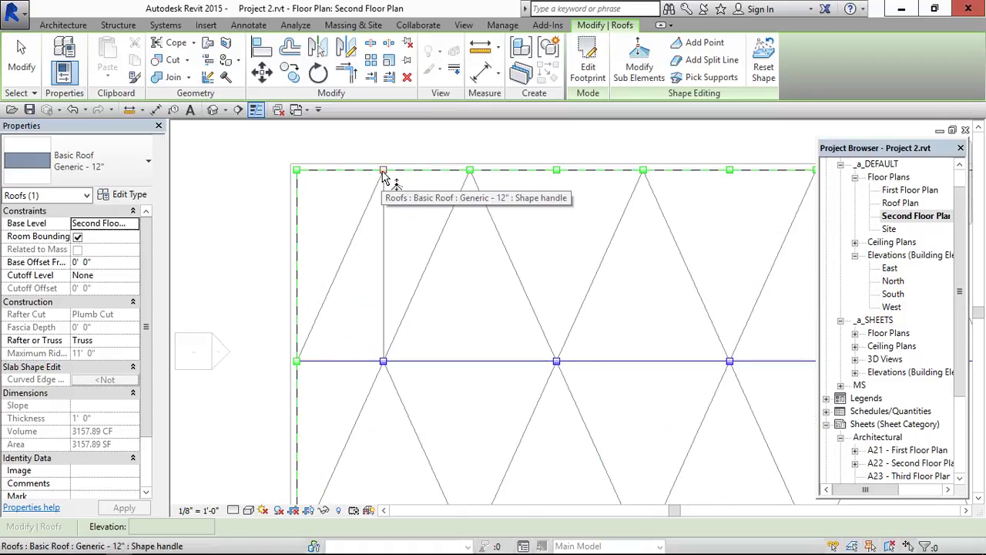
pyautogui.click(383, 170)
pyautogui.press('Delete')
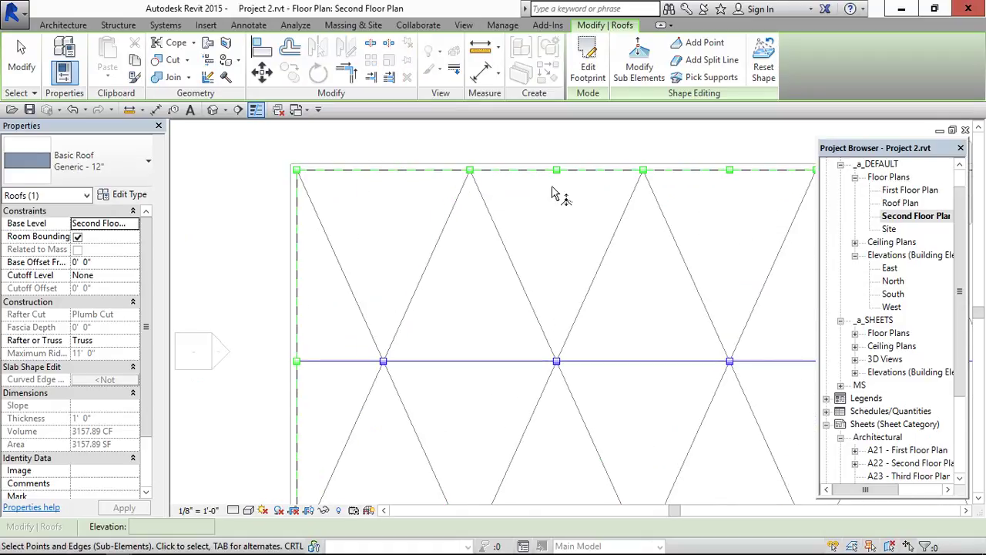
# Check shape point elevations, including the top-right corner point, then zoom out.
pyautogui.scroll(-2, 535, 207)
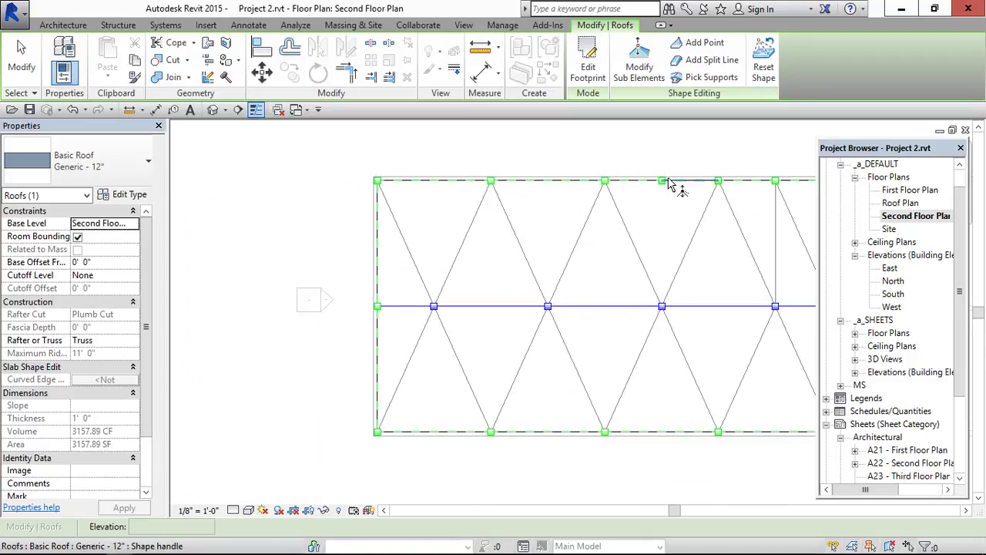
pyautogui.click(666, 191)
pyautogui.scroll(2, 770, 194)
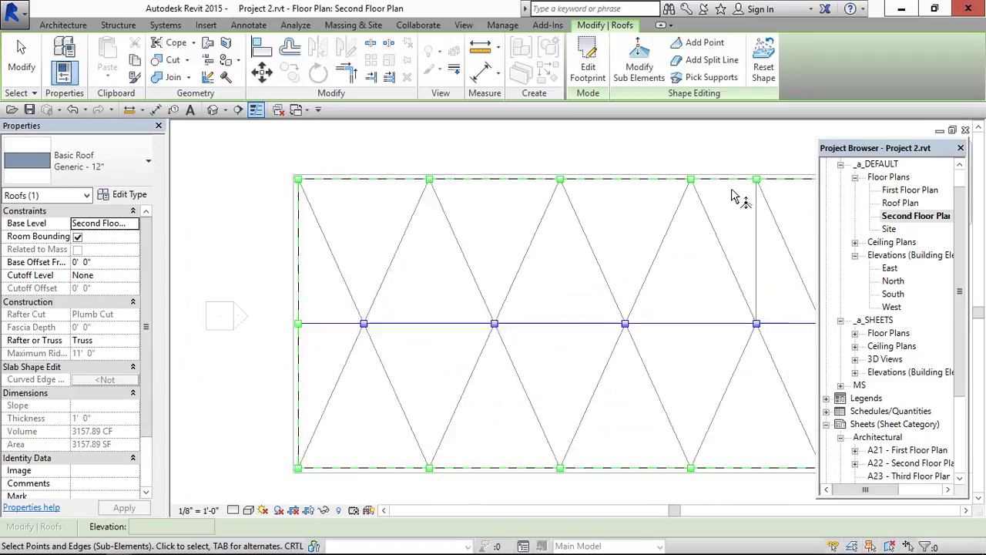
pyautogui.click(759, 184)
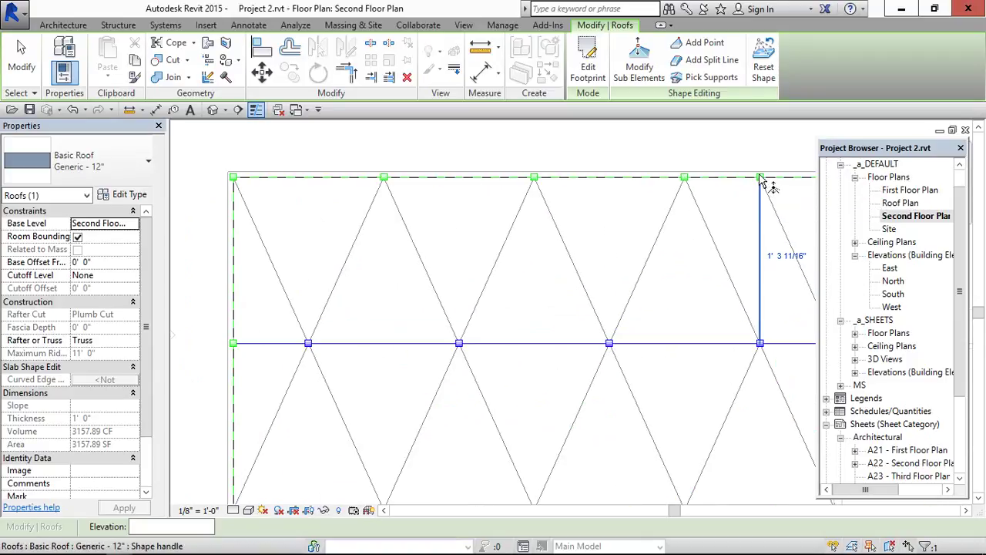
pyautogui.click(775, 204)
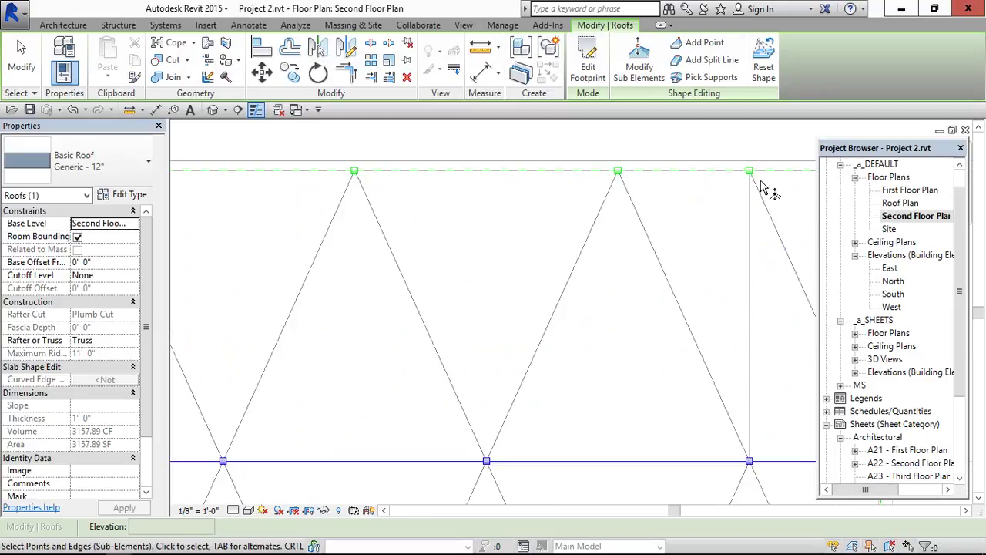
pyautogui.scroll(2, 759, 176)
pyautogui.click(759, 172)
pyautogui.click(729, 199)
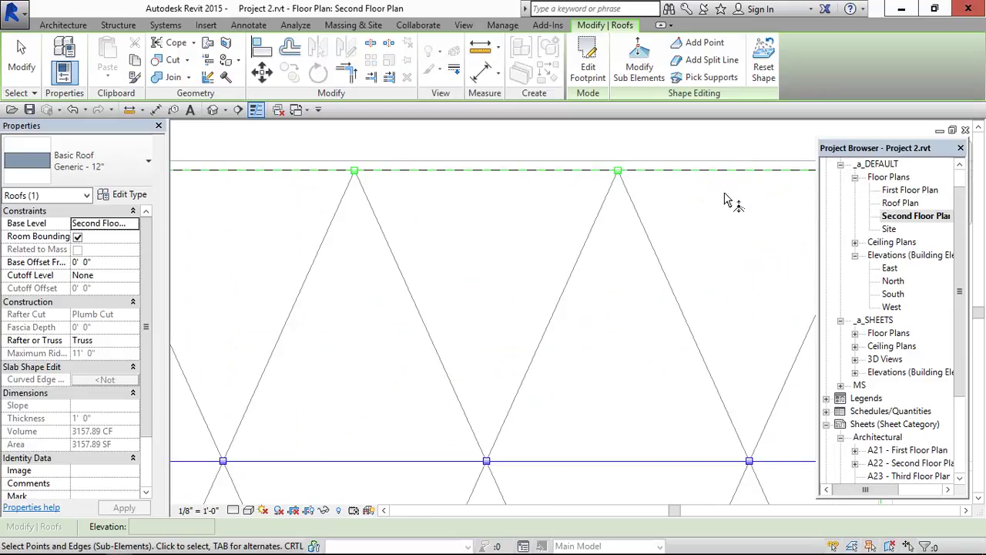
pyautogui.scroll(-2, 728, 203)
pyautogui.scroll(-1, 701, 216)
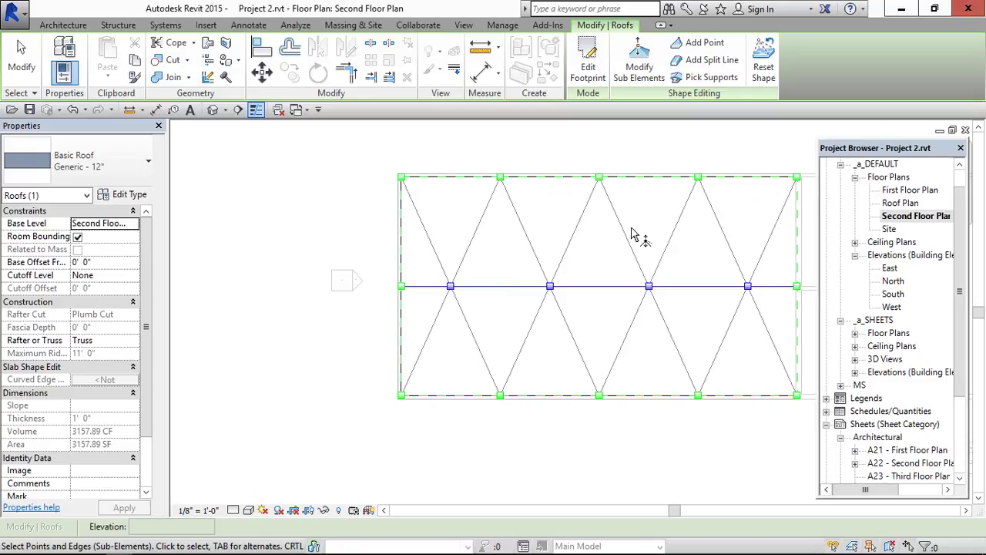
pyautogui.scroll(-1, 392, 260)
pyautogui.scroll(-1, 661, 262)
# Reselect the second-floor roof and enter Modify Sub Elements.
pyautogui.click(373, 232)
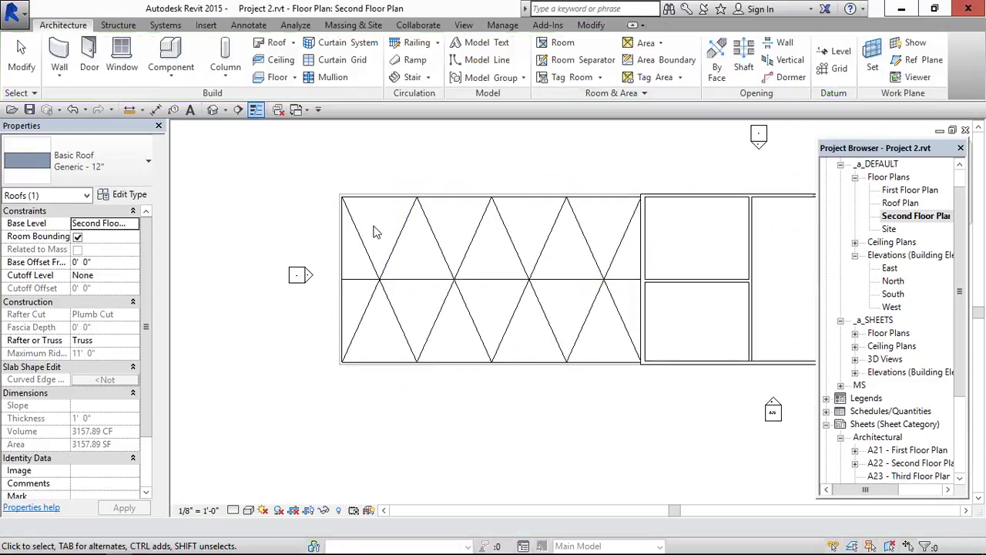
pyautogui.scroll(2, 373, 231)
pyautogui.click(401, 282)
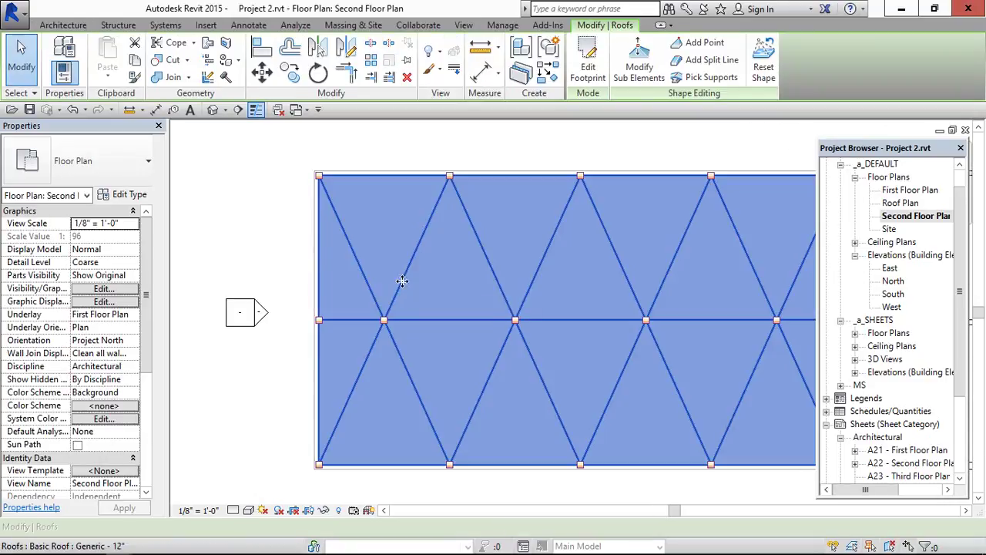
pyautogui.click(639, 70)
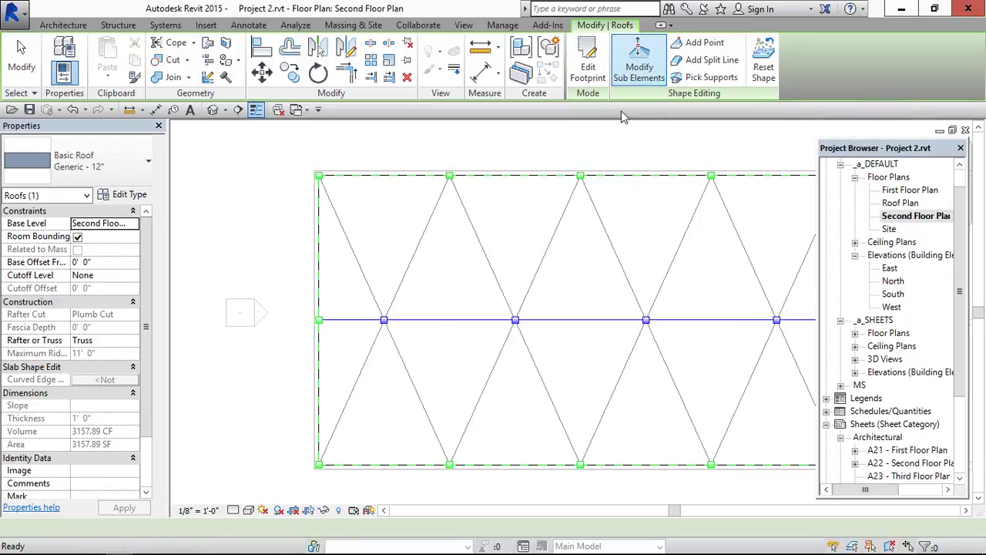
pyautogui.scroll(-2, 287, 294)
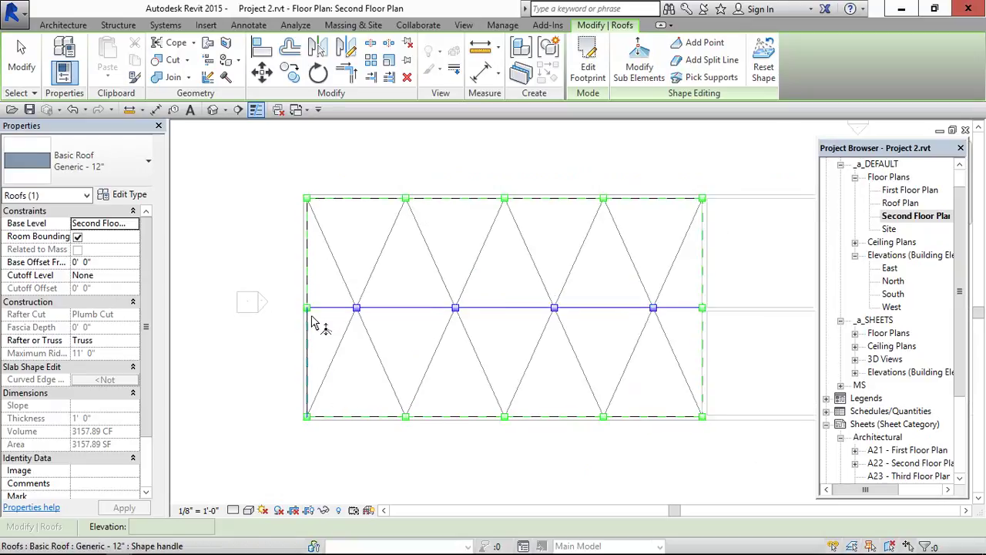
pyautogui.scroll(3, 309, 309)
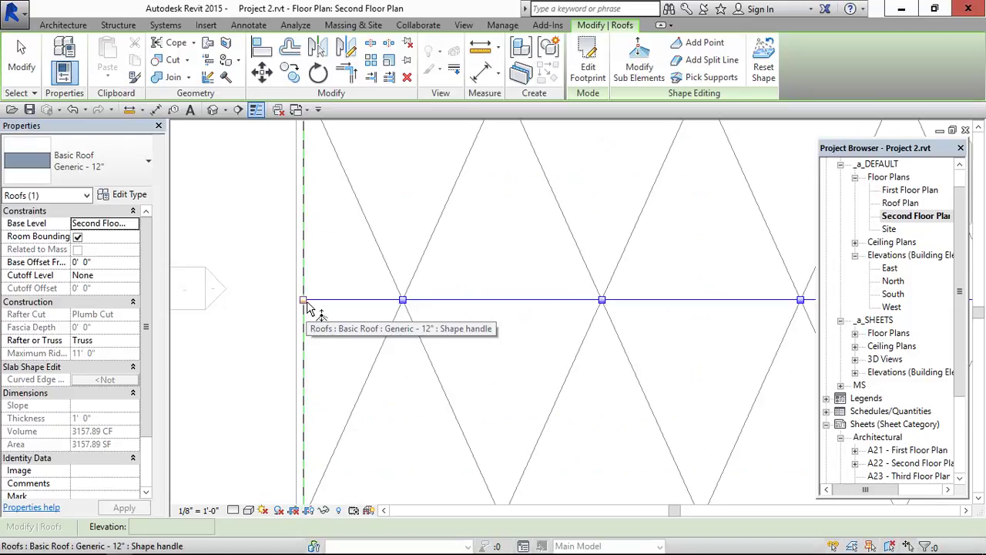
pyautogui.scroll(-1, 306, 306)
# Raise the middle line's left end point and first interior point to 1' 0".
pyautogui.click(307, 306)
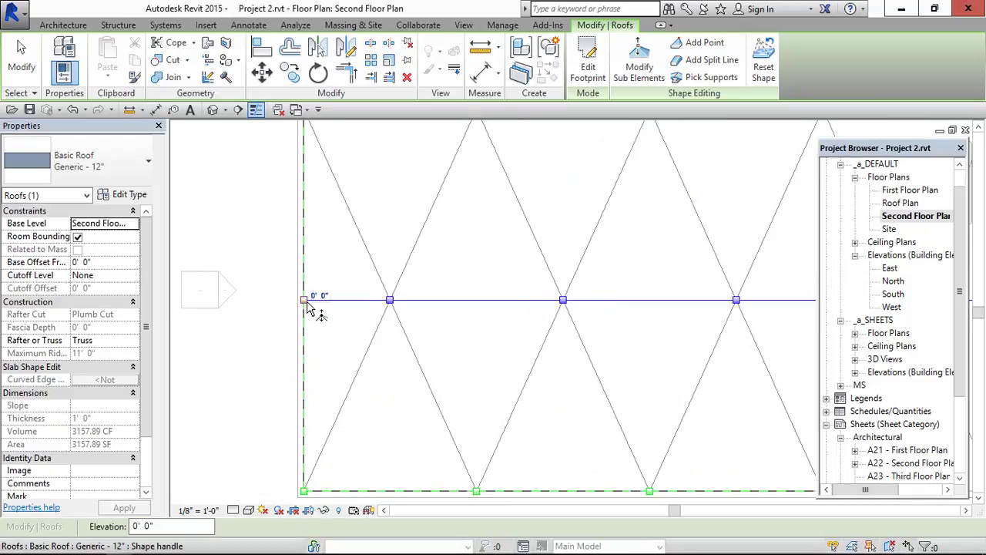
pyautogui.click(317, 291)
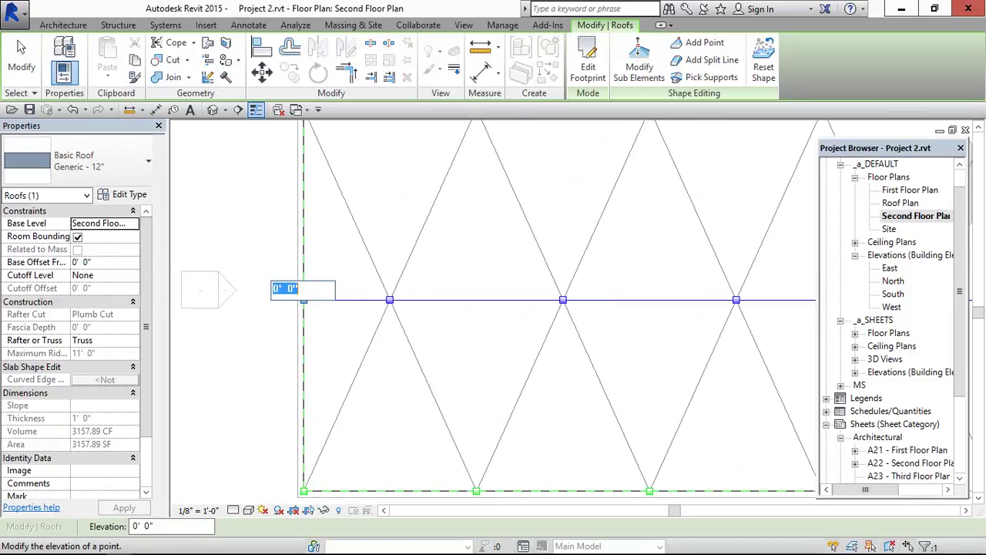
pyautogui.write('1')
pyautogui.press('Return')
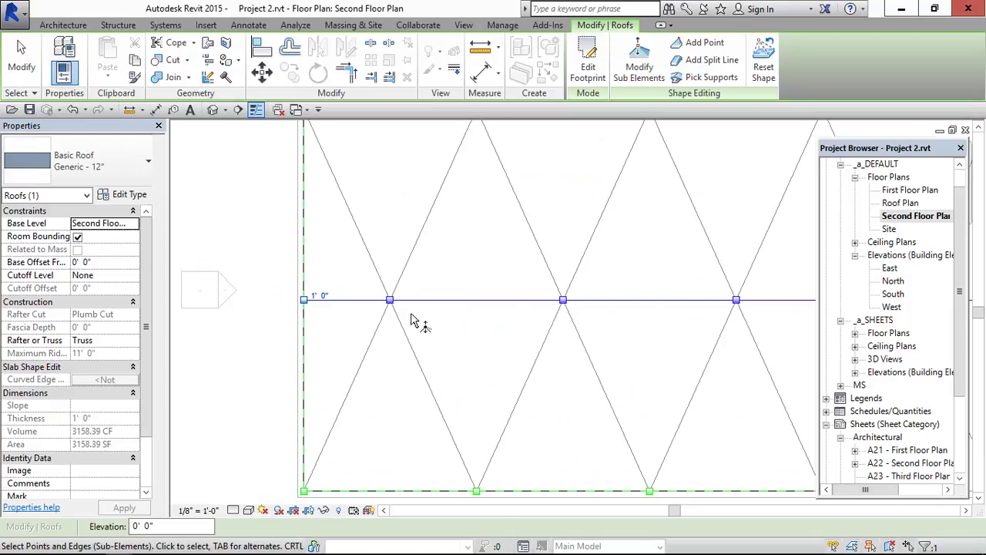
pyautogui.click(390, 300)
pyautogui.click(417, 292)
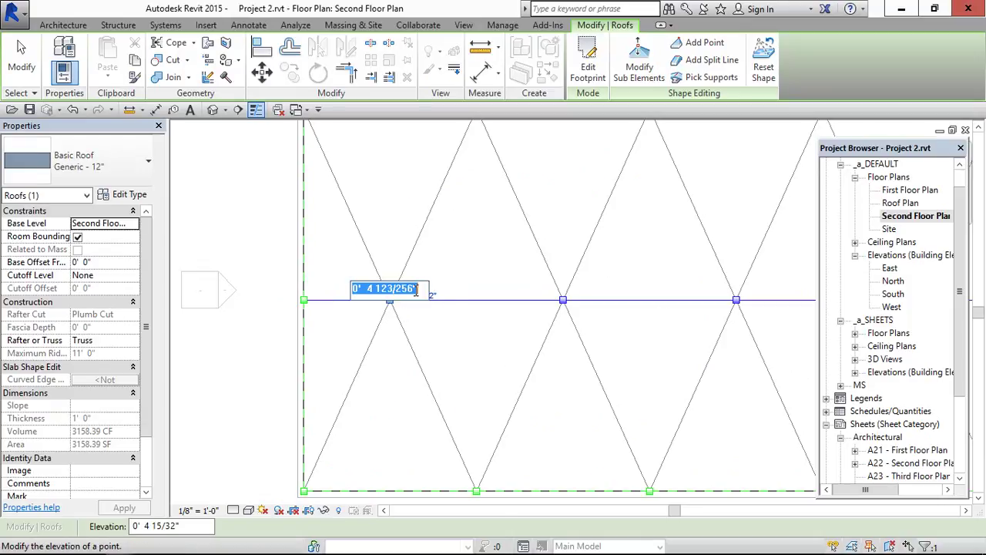
pyautogui.write('1')
pyautogui.press('Return')
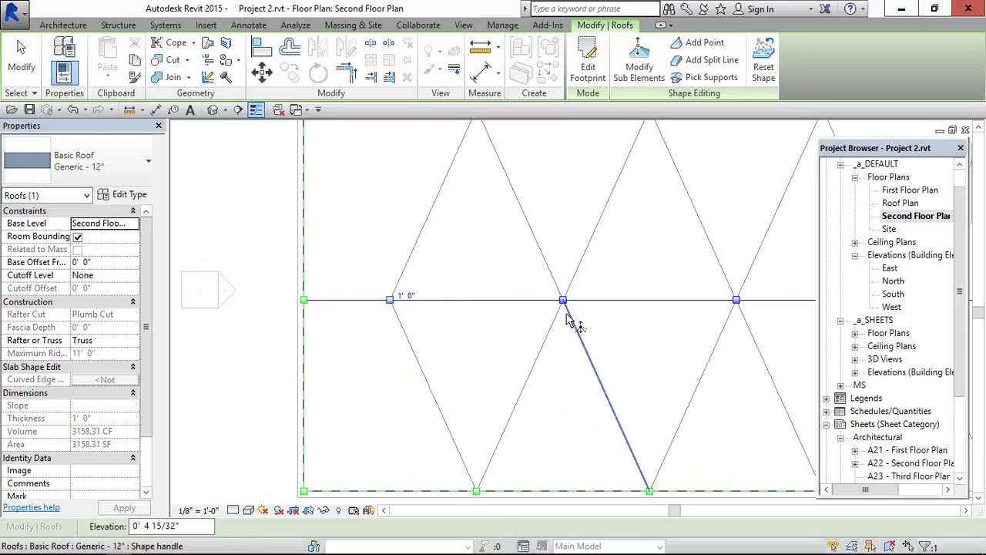
# Raise the next three points along the middle line to 1' 0".
pyautogui.click(563, 300)
pyautogui.click(579, 295)
pyautogui.write('1')
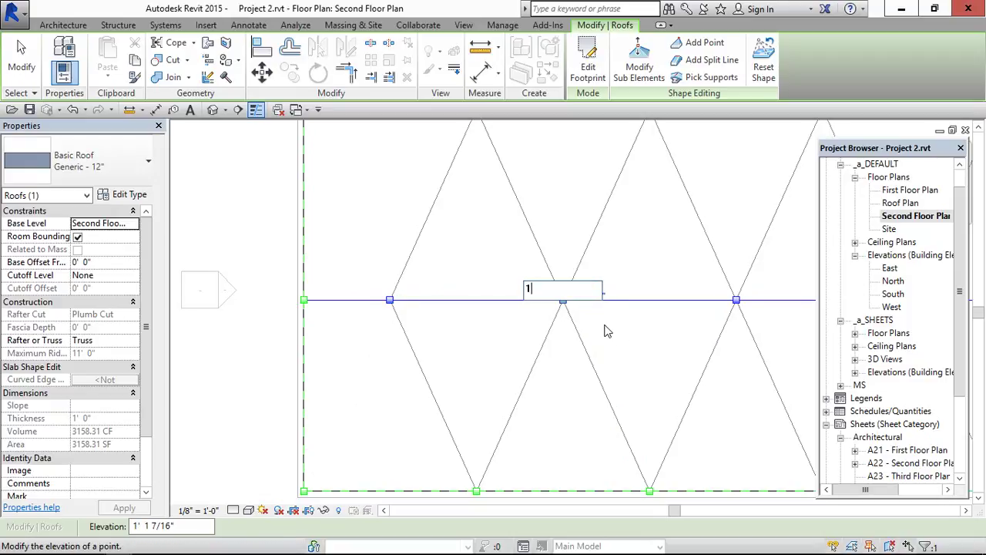
pyautogui.press('Return')
pyautogui.scroll(-2, 520, 330)
pyautogui.scroll(2, 663, 324)
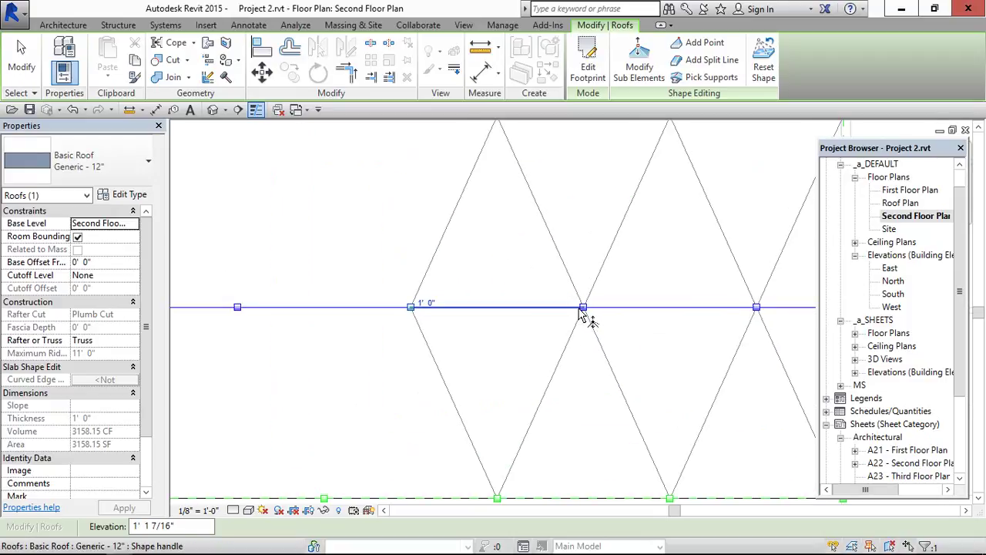
pyautogui.click(583, 308)
pyautogui.click(608, 302)
pyautogui.write('1')
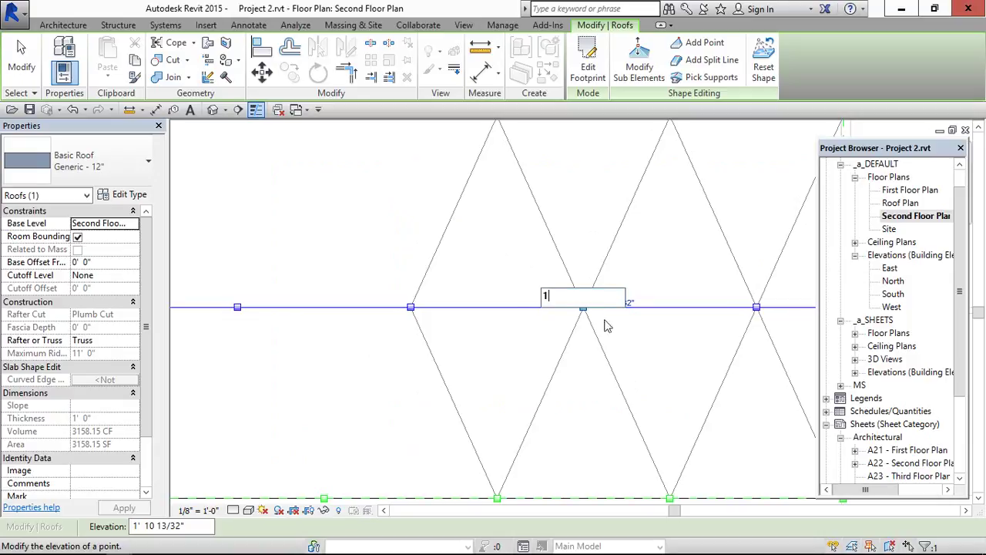
pyautogui.press('Return')
pyautogui.click(757, 308)
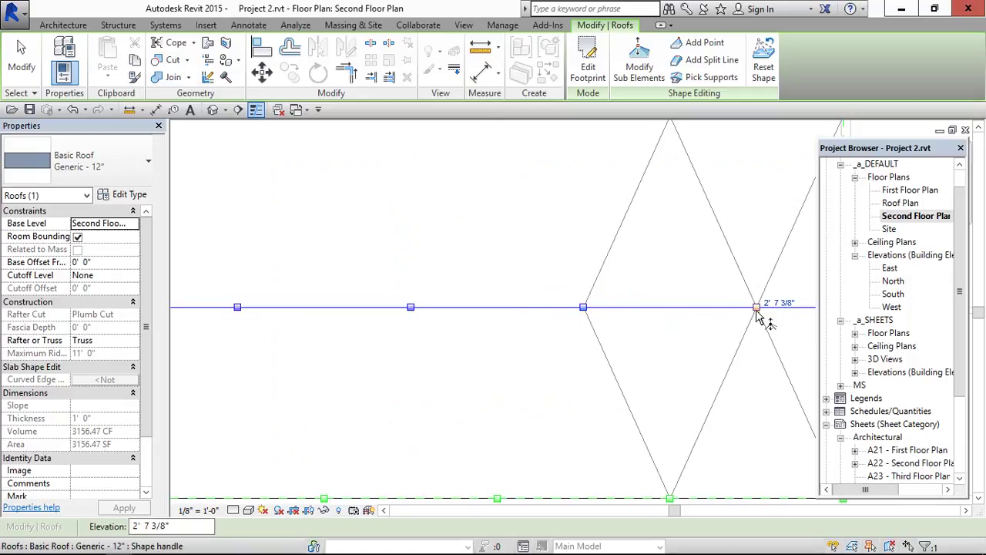
pyautogui.click(780, 302)
pyautogui.write('1')
pyautogui.press('Return')
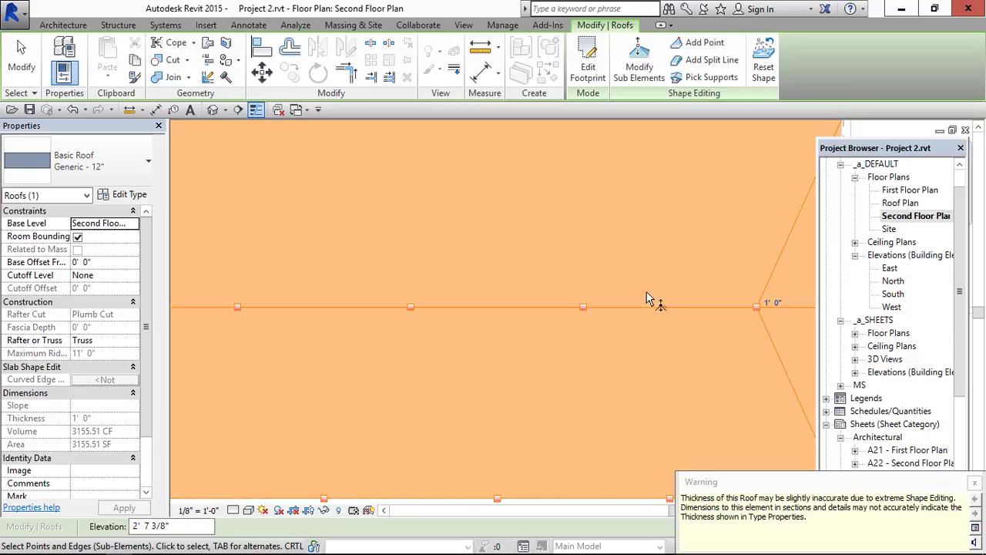
# Dismiss the roof thickness warning and raise the middle line's right end point to 1' 0".
pyautogui.scroll(-2, 647, 299)
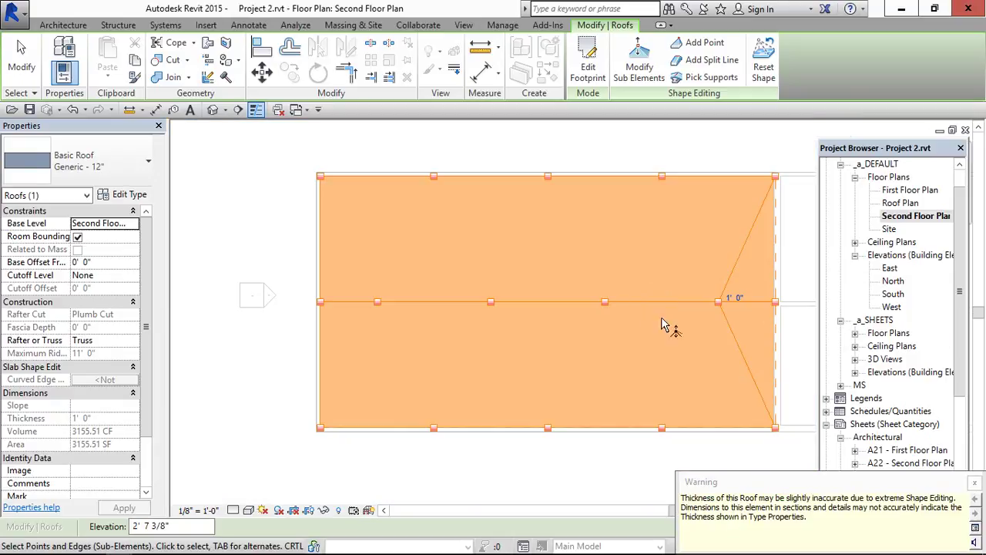
pyautogui.click(779, 307)
pyautogui.scroll(2, 774, 307)
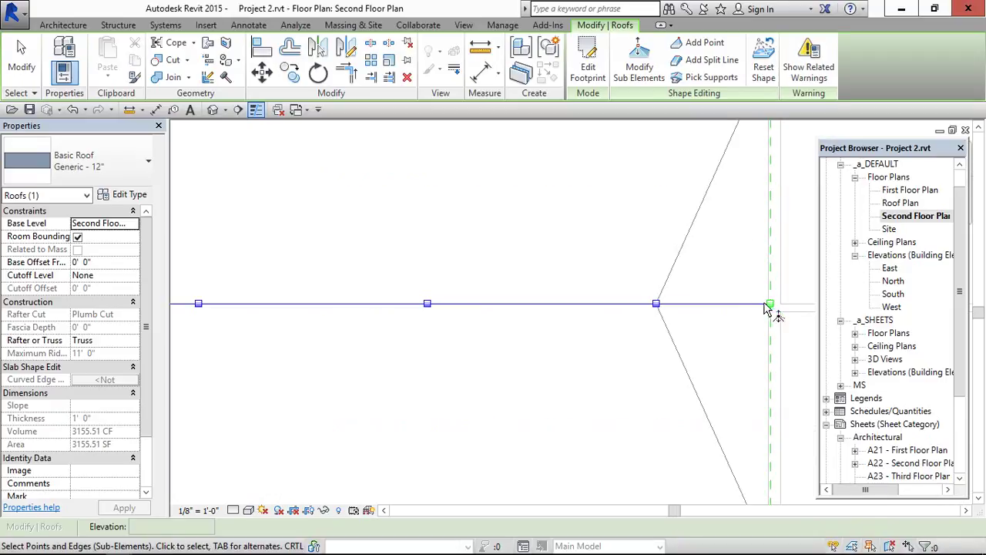
pyautogui.click(770, 304)
pyautogui.click(793, 294)
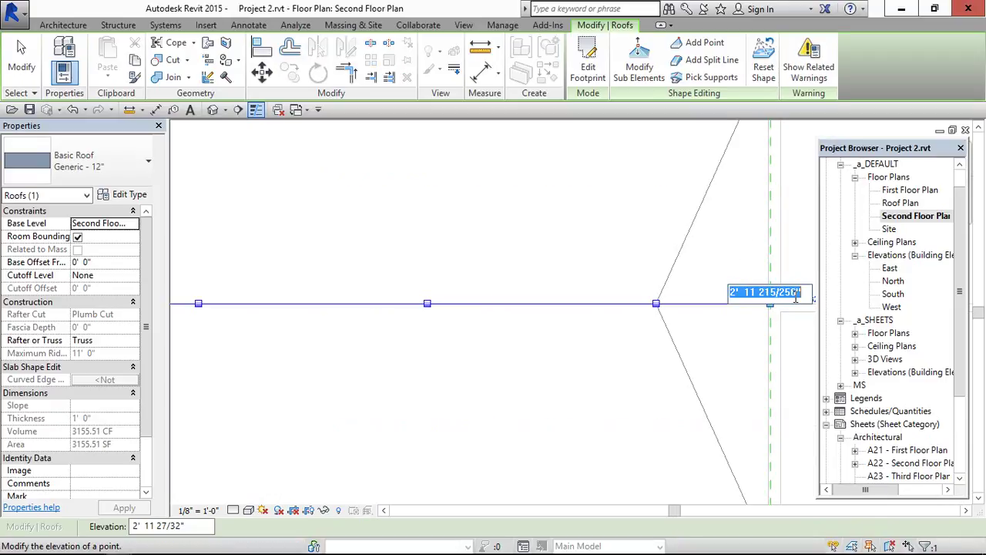
pyautogui.write('1')
pyautogui.press('Return')
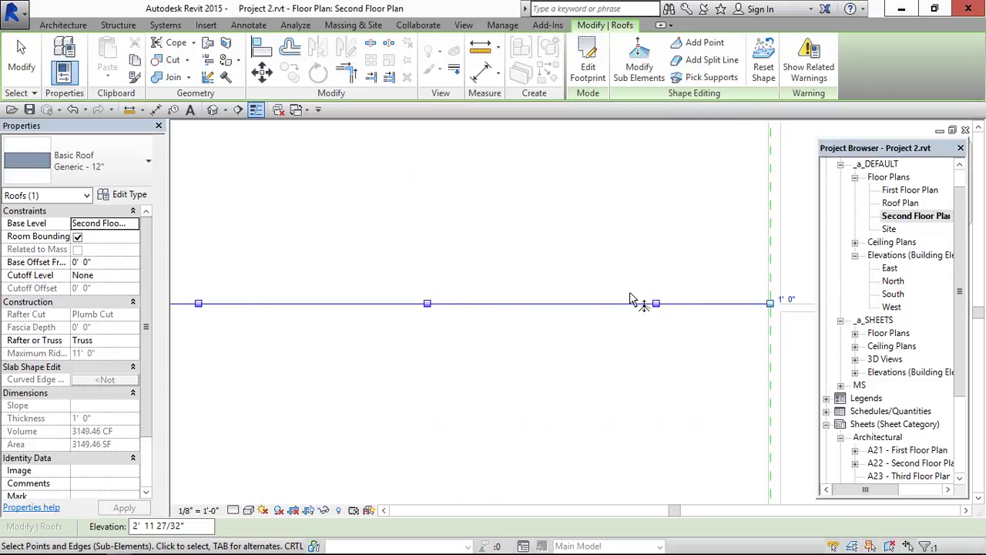
pyautogui.scroll(-2, 636, 299)
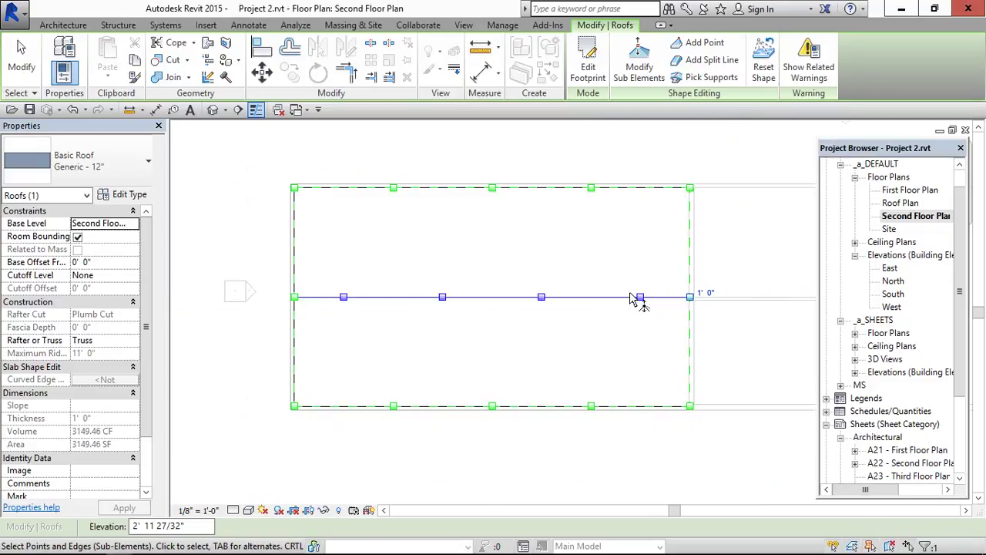
# Lower the roof's top-left and top-right corner points to -0' 6".
pyautogui.click(582, 262)
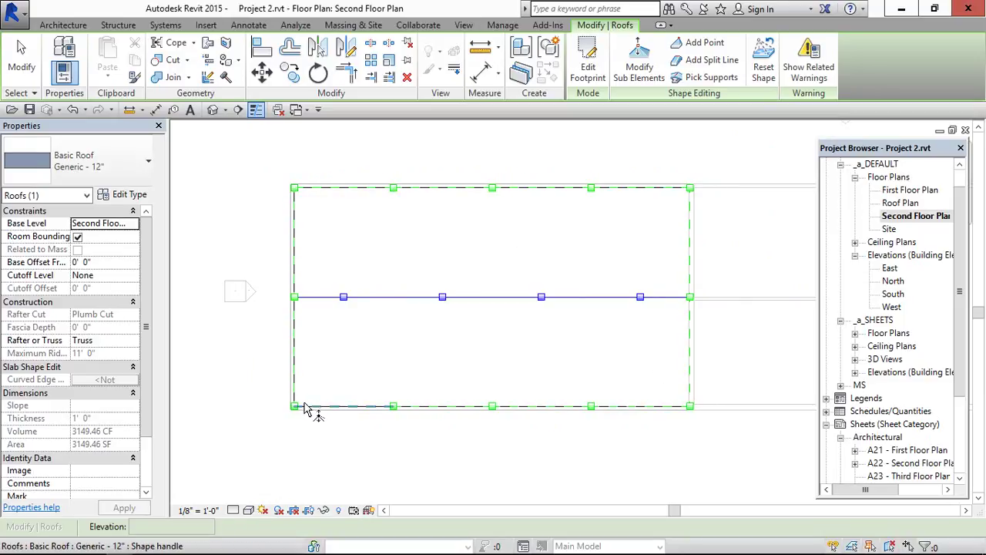
pyautogui.scroll(2, 295, 194)
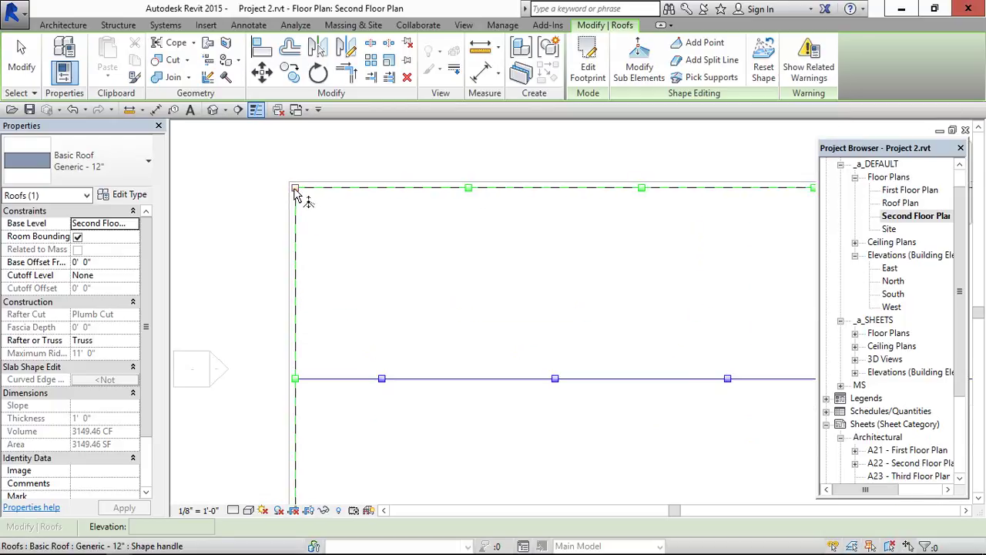
pyautogui.scroll(-2, 295, 194)
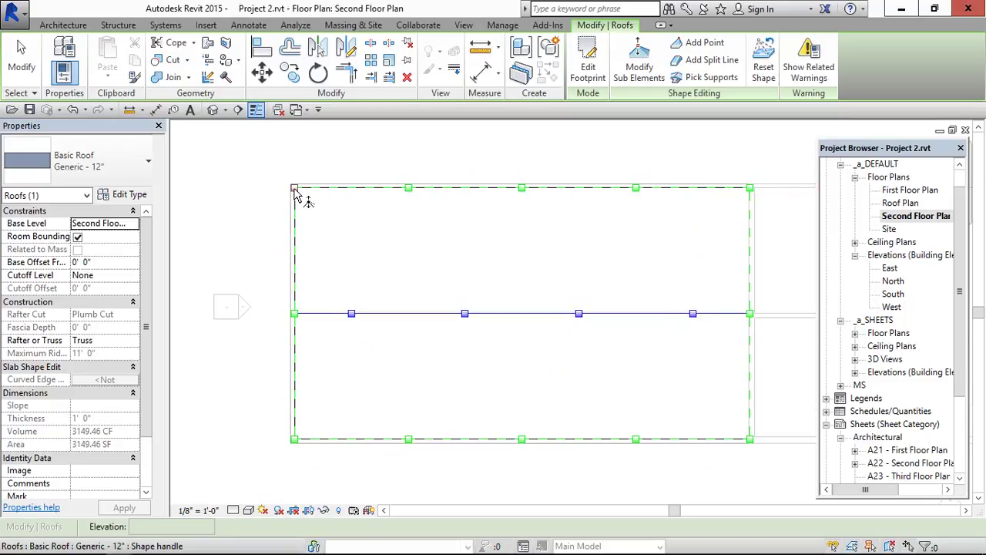
pyautogui.scroll(2, 296, 194)
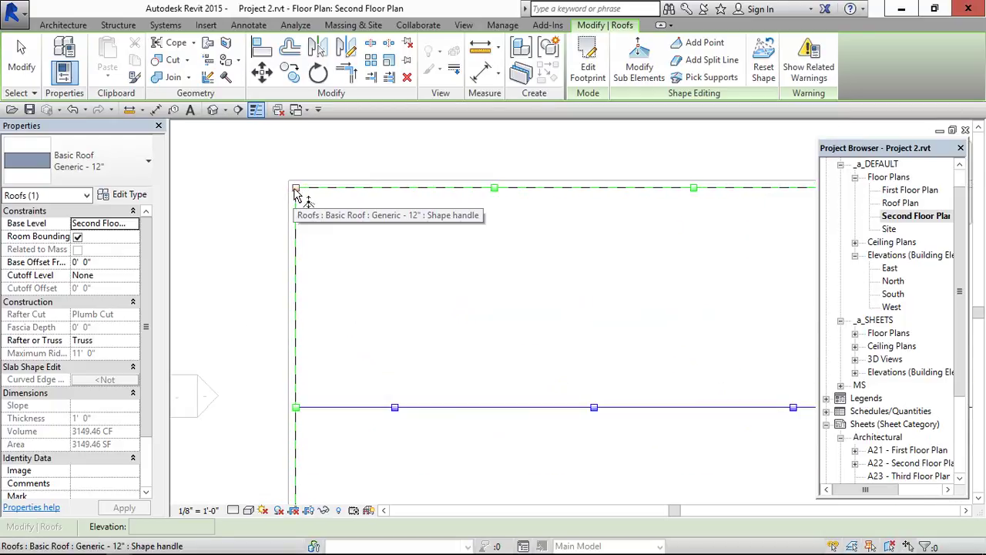
pyautogui.scroll(-4, 295, 194)
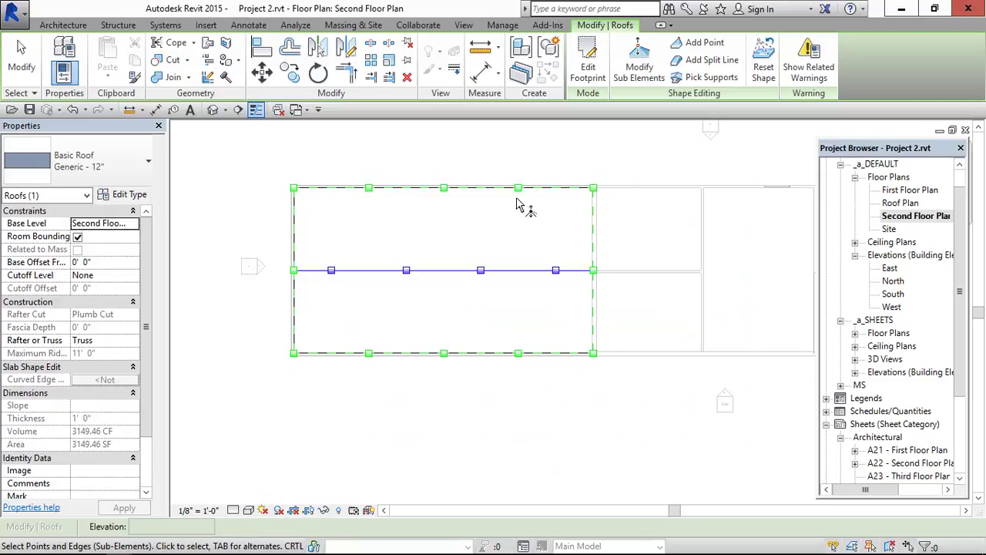
pyautogui.scroll(3, 339, 191)
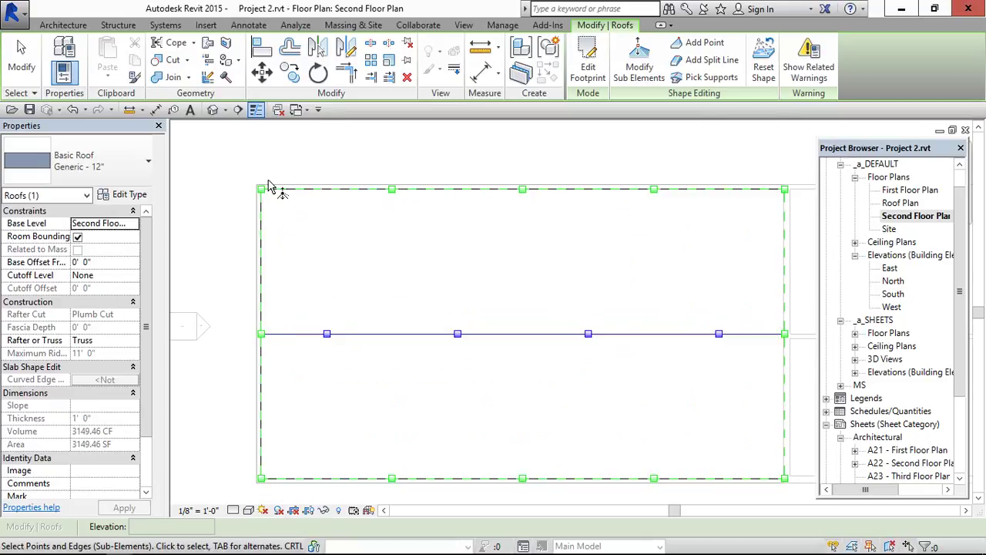
pyautogui.click(263, 193)
pyautogui.write('-0 6')
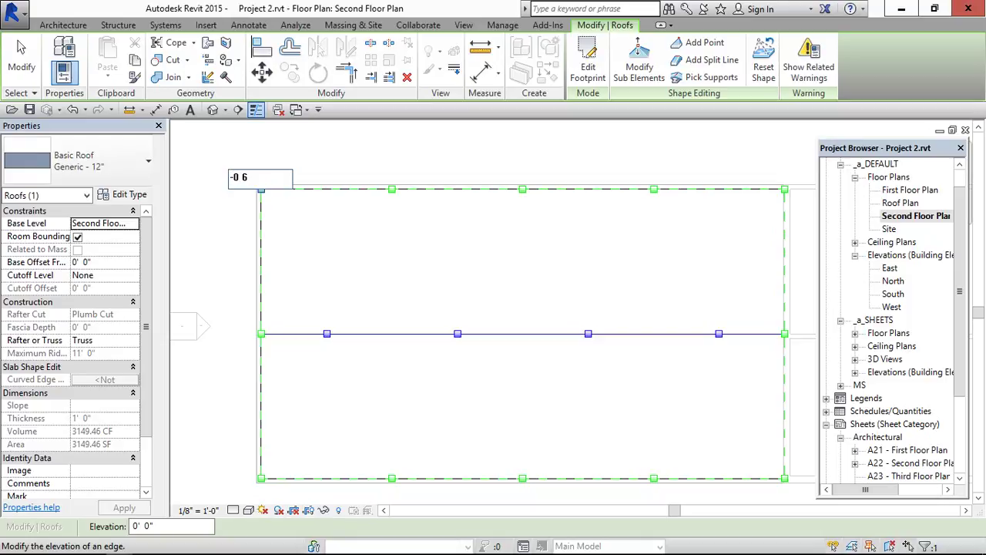
pyautogui.press('Return')
pyautogui.moveTo(391, 225)
pyautogui.mouseDown(button='middle')
pyautogui.moveTo(425, 229)
pyautogui.moveTo(298, 229)
pyautogui.mouseUp(button='middle')
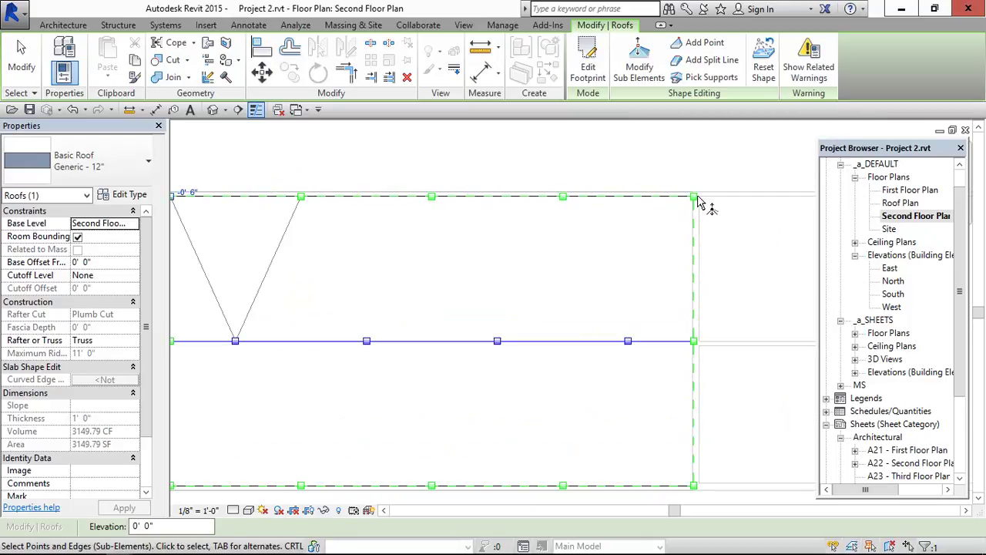
pyautogui.scroll(3, 698, 201)
pyautogui.moveTo(659, 173); pyautogui.dragTo(707, 228)
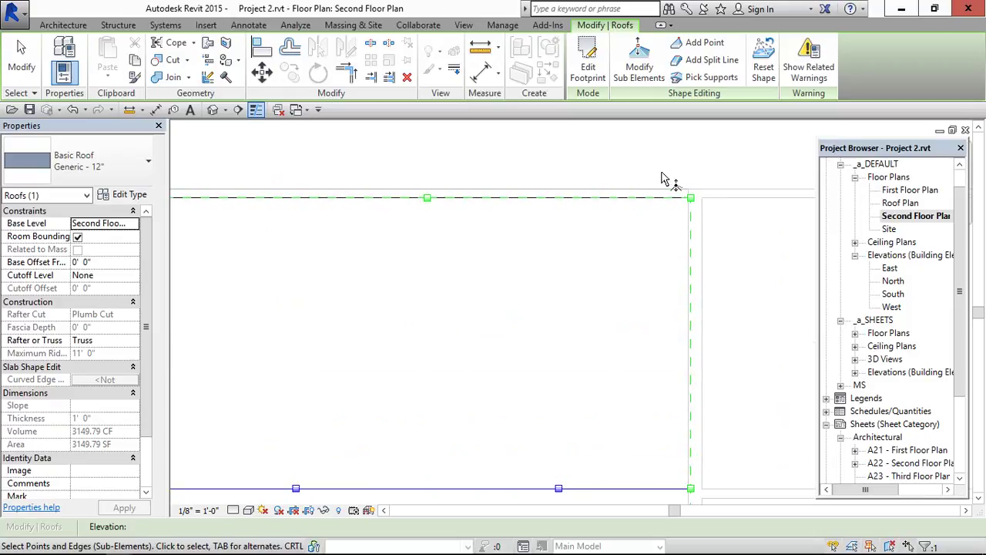
pyautogui.click(708, 195)
pyautogui.write('-0 6')
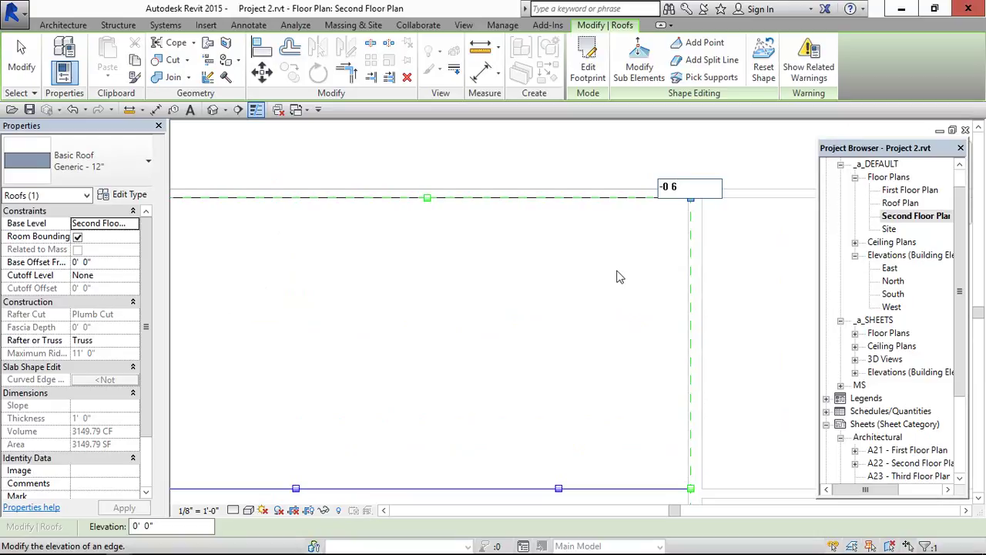
pyautogui.press('Return')
# Lower the roof's bottom-left and bottom-right corner points to -0' 6".
pyautogui.scroll(-2, 623, 275)
pyautogui.scroll(-2, 385, 403)
pyautogui.scroll(5, 441, 370)
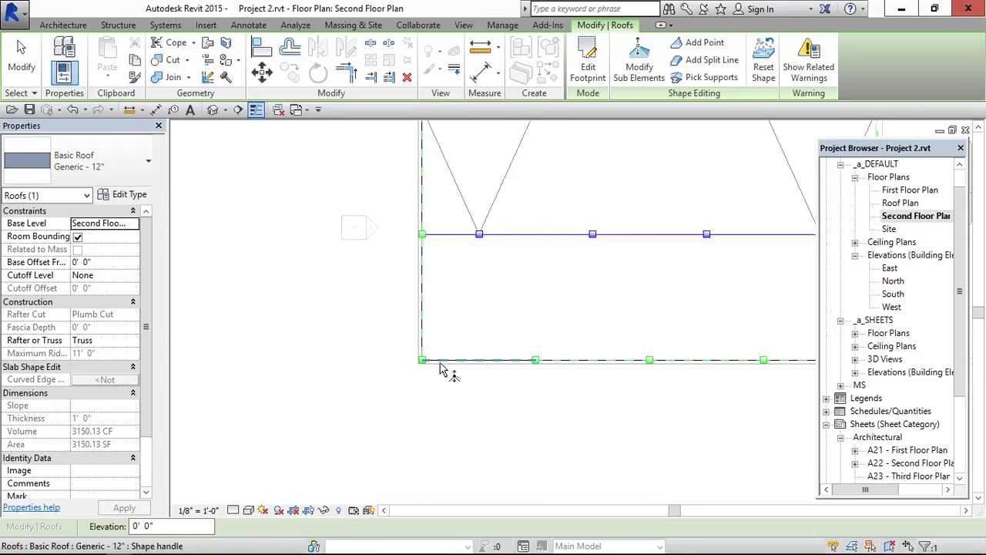
pyautogui.scroll(1, 441, 370)
pyautogui.moveTo(387, 340); pyautogui.dragTo(442, 387)
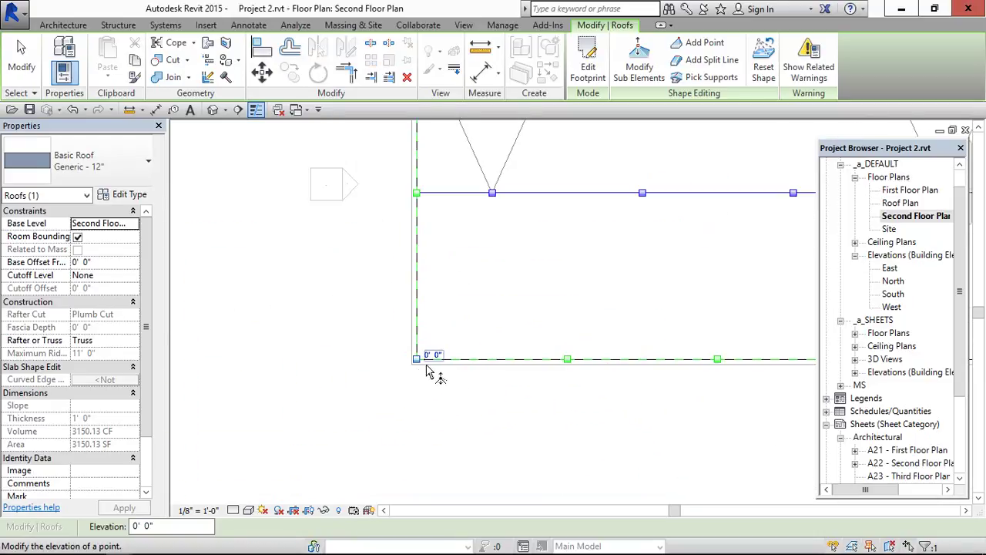
pyautogui.click(430, 355)
pyautogui.write('-0 6')
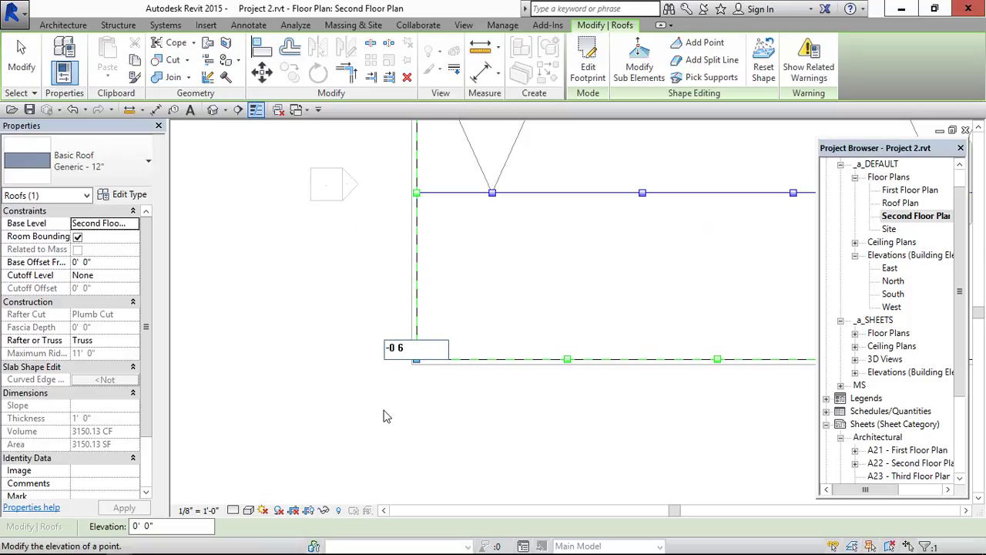
pyautogui.press('Return')
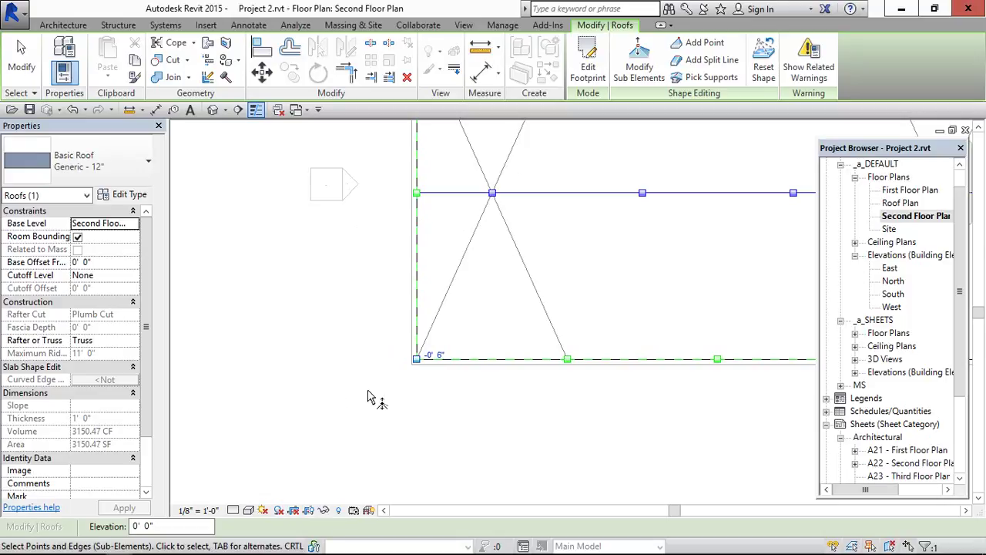
pyautogui.scroll(-2, 368, 397)
pyautogui.scroll(3, 663, 382)
pyautogui.moveTo(572, 352); pyautogui.dragTo(603, 399)
pyautogui.click(607, 368)
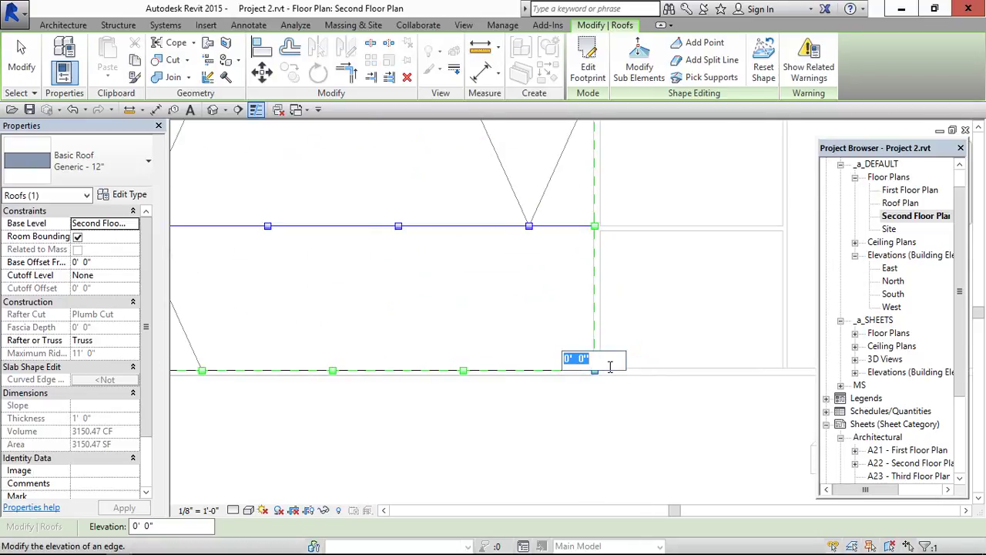
pyautogui.write('-0 6')
pyautogui.press('Return')
# Lower the midpoints of the roof's top and bottom edges to -0' 6".
pyautogui.scroll(-2, 478, 254)
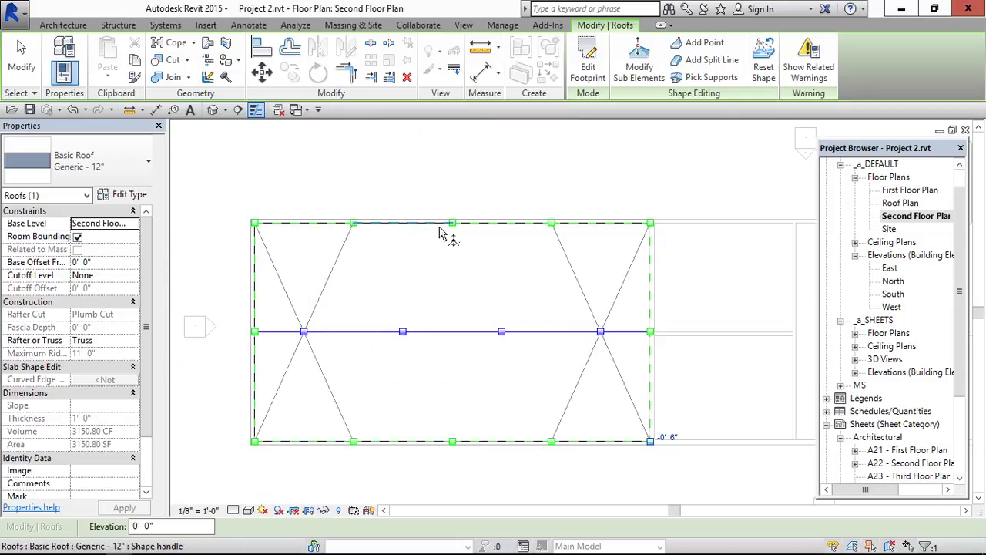
pyautogui.click(452, 224)
pyautogui.click(468, 215)
pyautogui.write('-0 6')
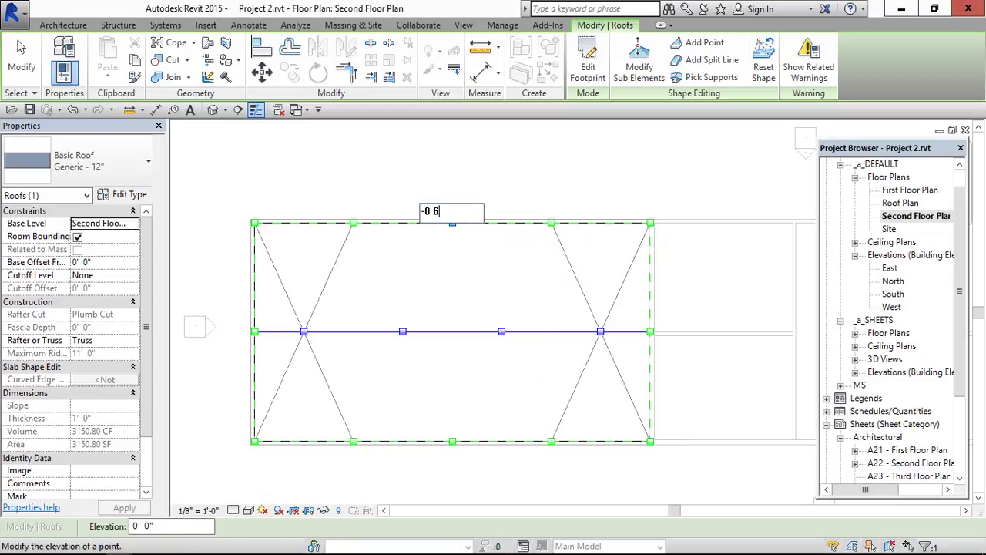
pyautogui.press('Return')
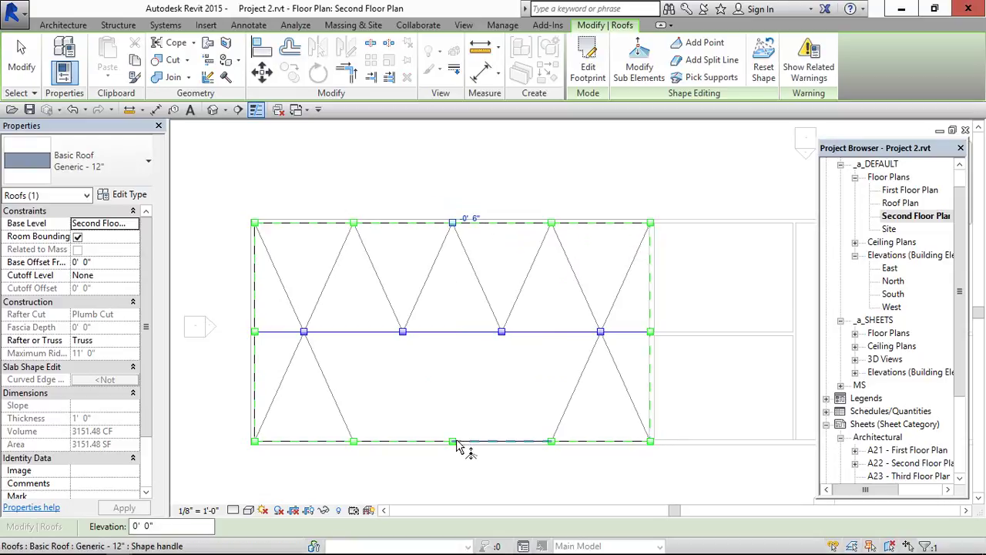
pyautogui.click(452, 441)
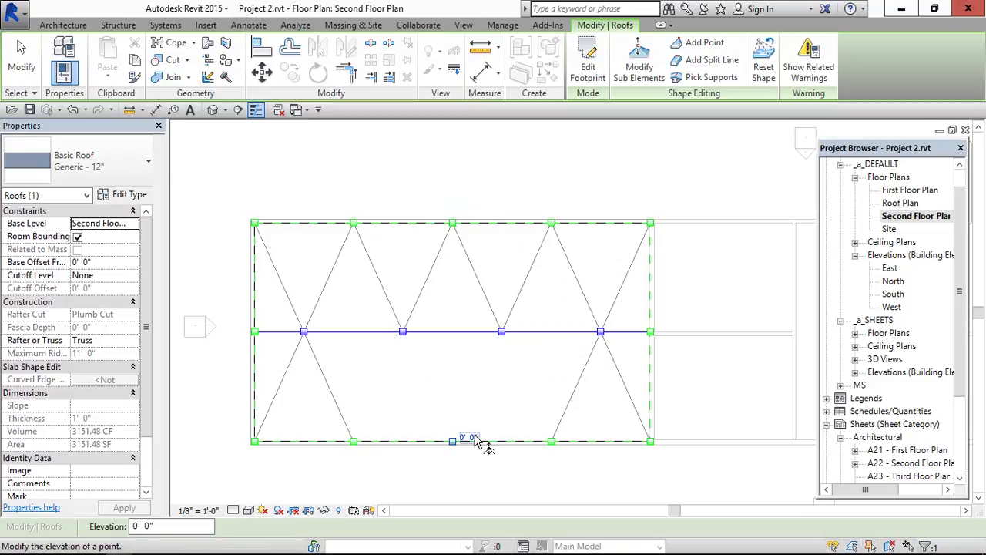
pyautogui.click(472, 434)
pyautogui.write('-0 6')
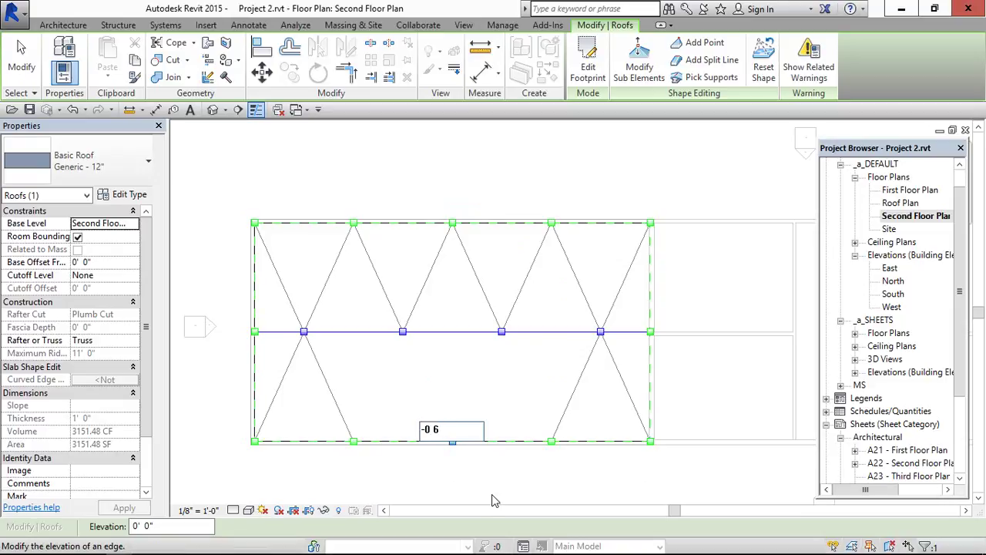
pyautogui.press('Return')
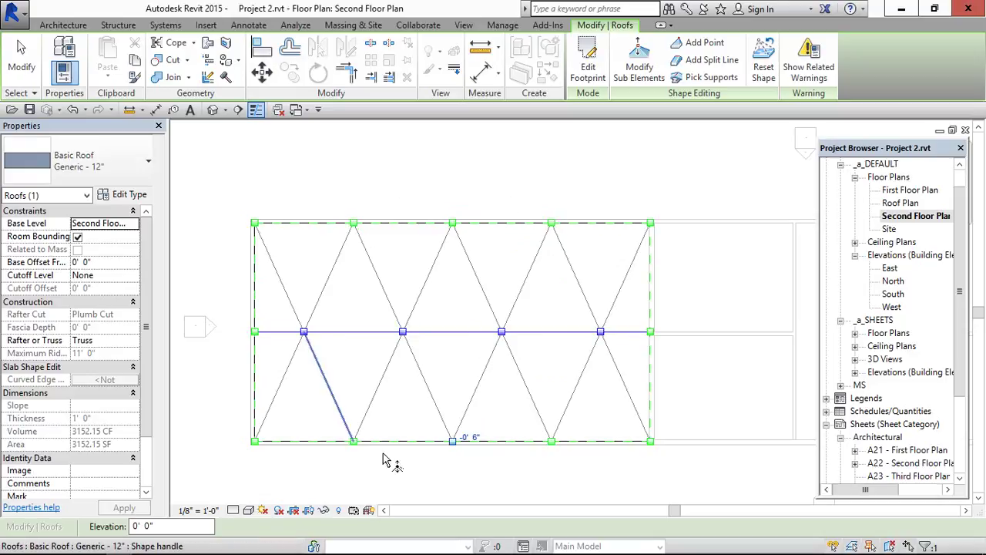
# Lower the left and right points on the roof's top edge to -1' 0".
pyautogui.scroll(2, 359, 226)
pyautogui.scroll(1, 359, 226)
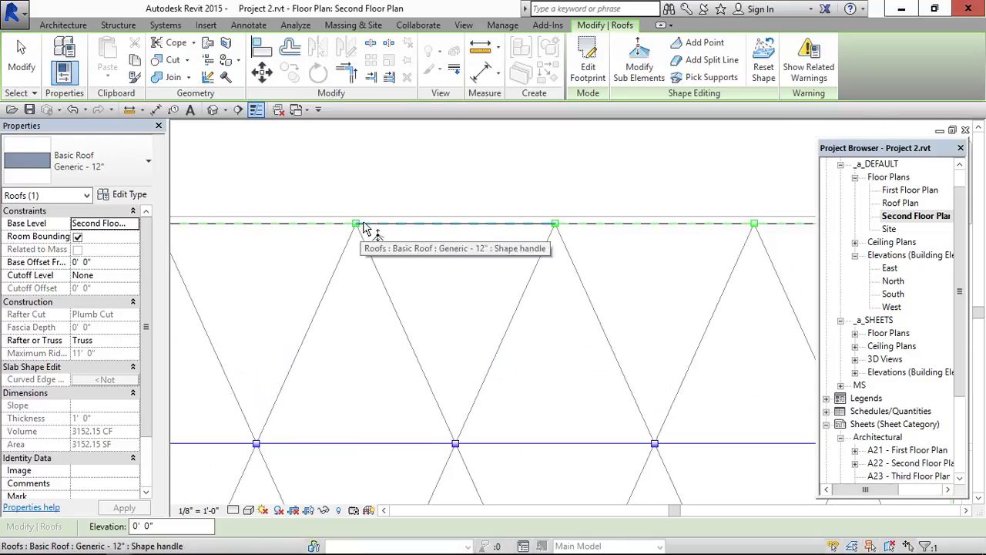
pyautogui.click(358, 225)
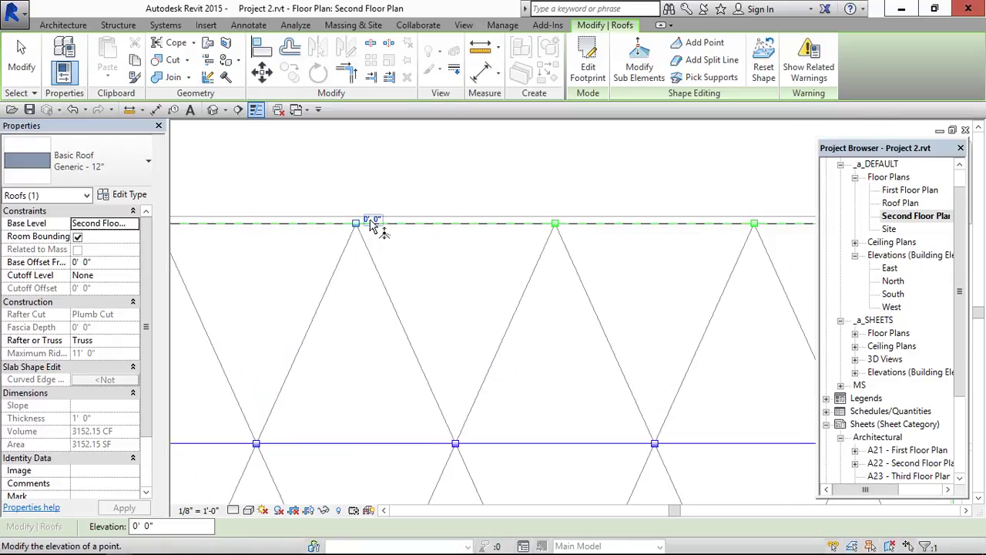
pyautogui.click(372, 221)
pyautogui.write('-1')
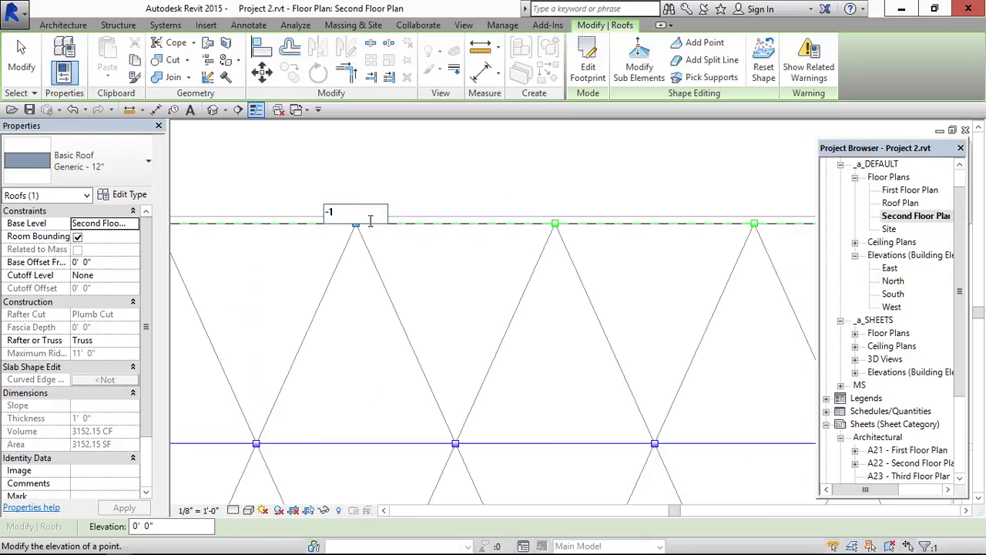
pyautogui.press('Return')
pyautogui.scroll(-1, 431, 280)
pyautogui.scroll(-1, 583, 254)
pyautogui.scroll(1, 596, 260)
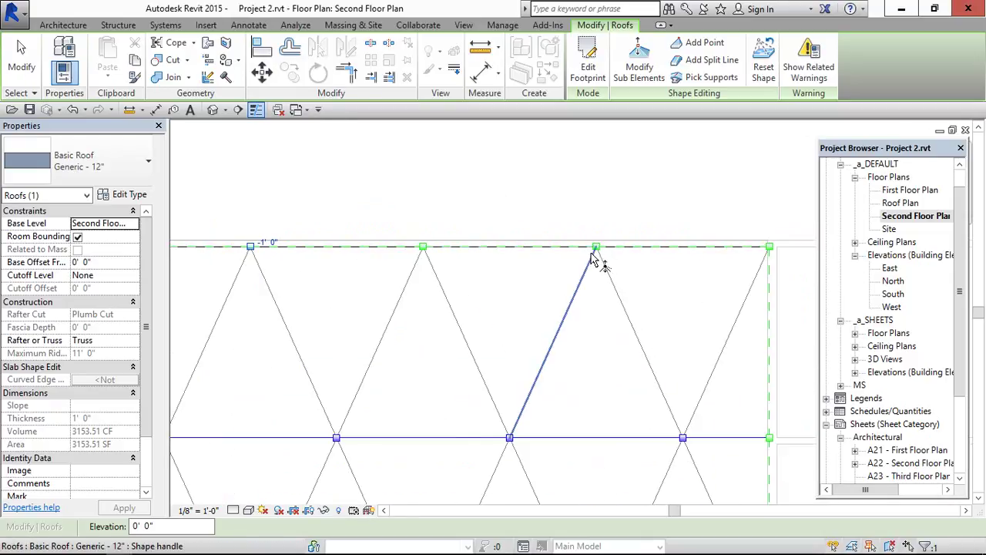
pyautogui.click(598, 249)
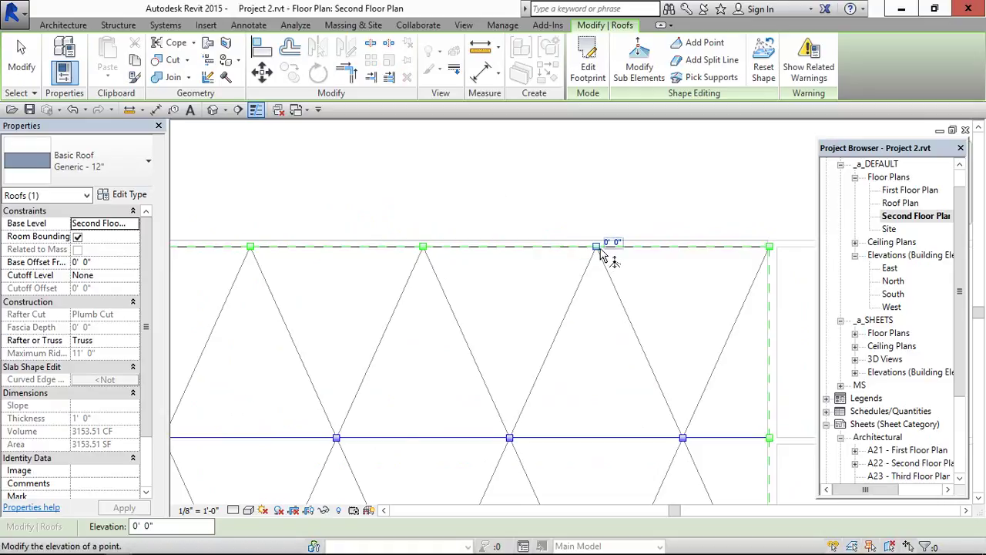
pyautogui.click(607, 243)
pyautogui.write('-1')
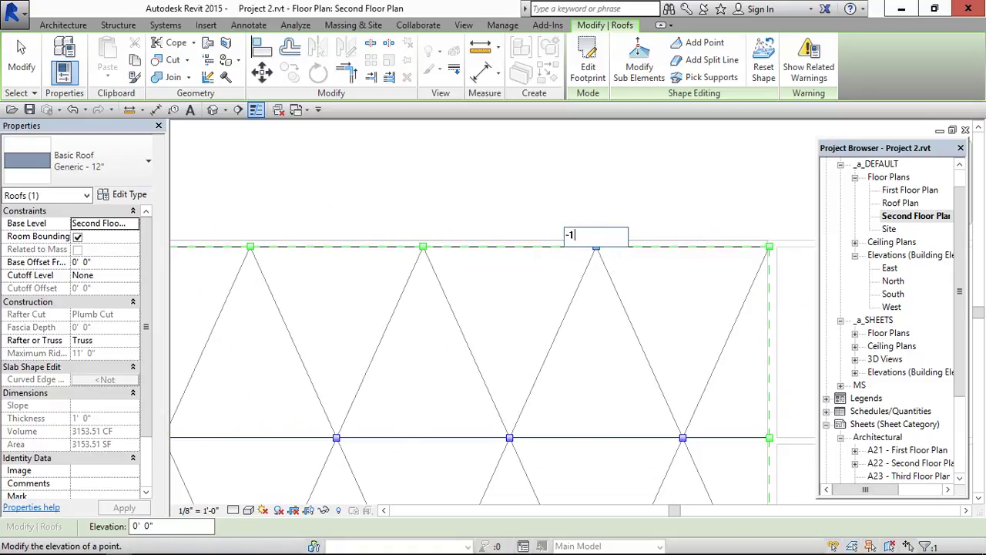
pyautogui.press('Return')
# Lower the right and left bottom-edge points to -1' 0" and finish shape editing.
pyautogui.scroll(-2, 599, 257)
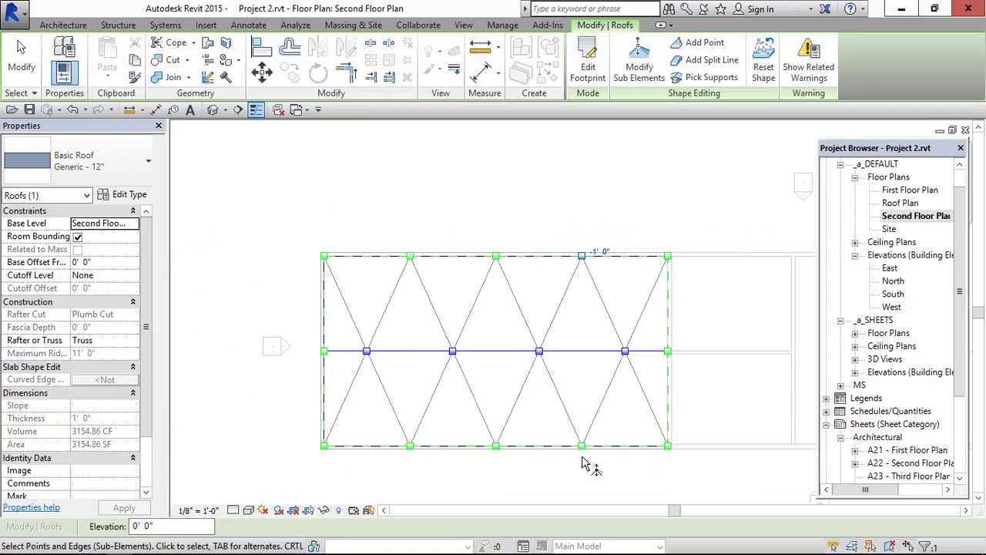
pyautogui.scroll(2, 584, 463)
pyautogui.click(584, 438)
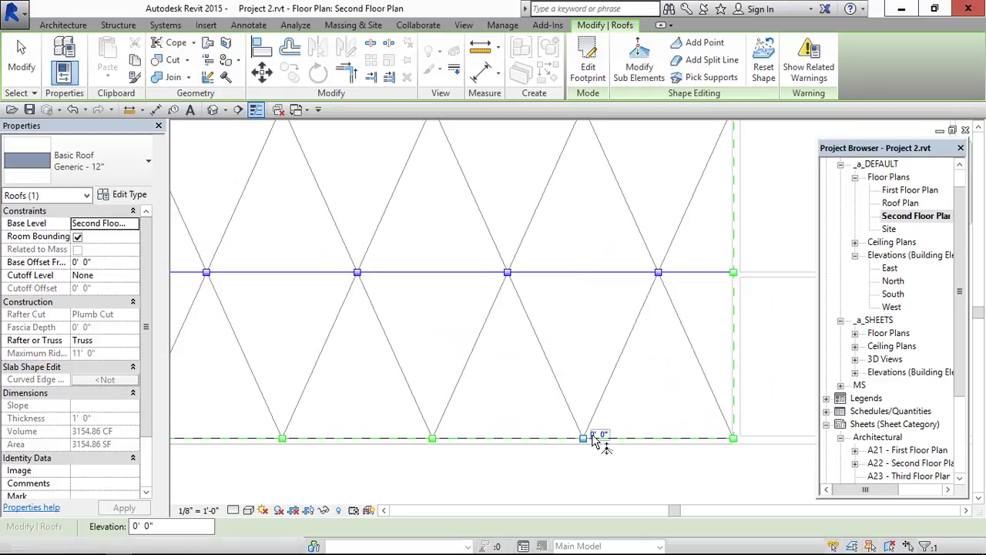
pyautogui.click(595, 434)
pyautogui.write('-1')
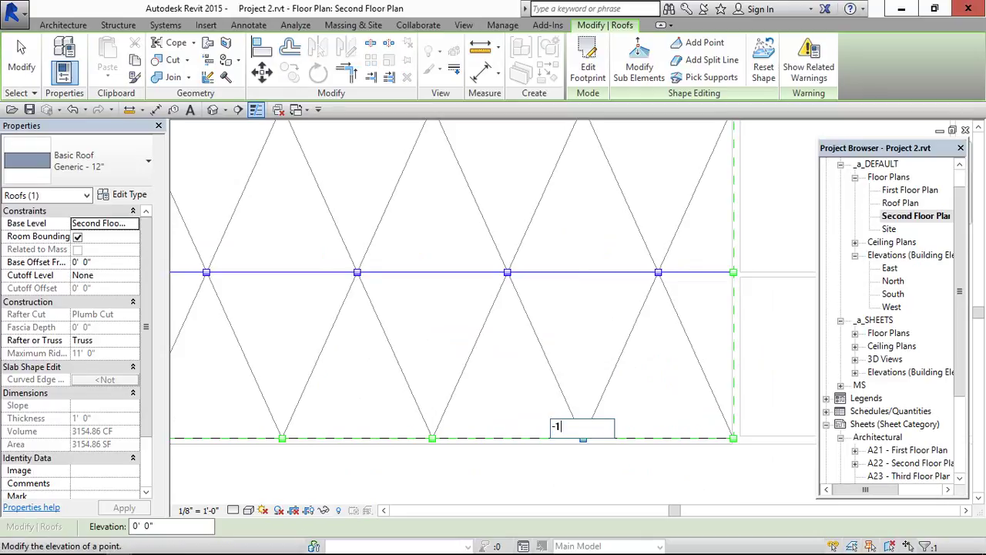
pyautogui.press('Return')
pyautogui.scroll(-1, 517, 401)
pyautogui.scroll(1, 375, 418)
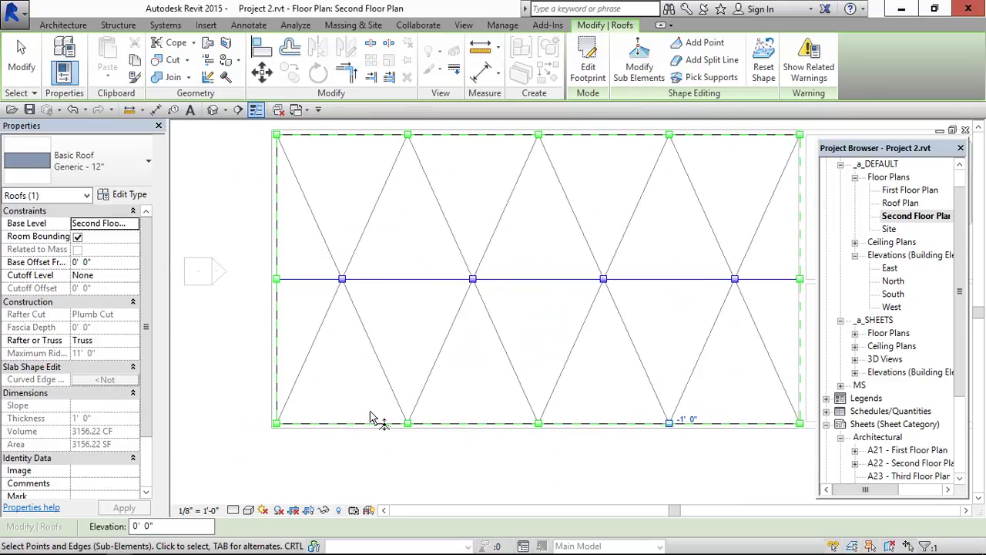
pyautogui.click(412, 430)
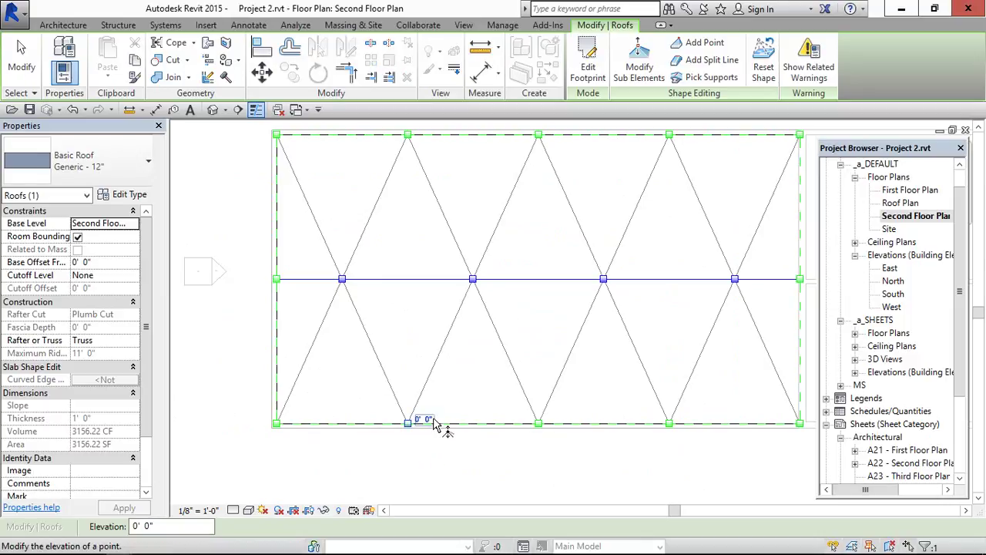
pyautogui.click(422, 417)
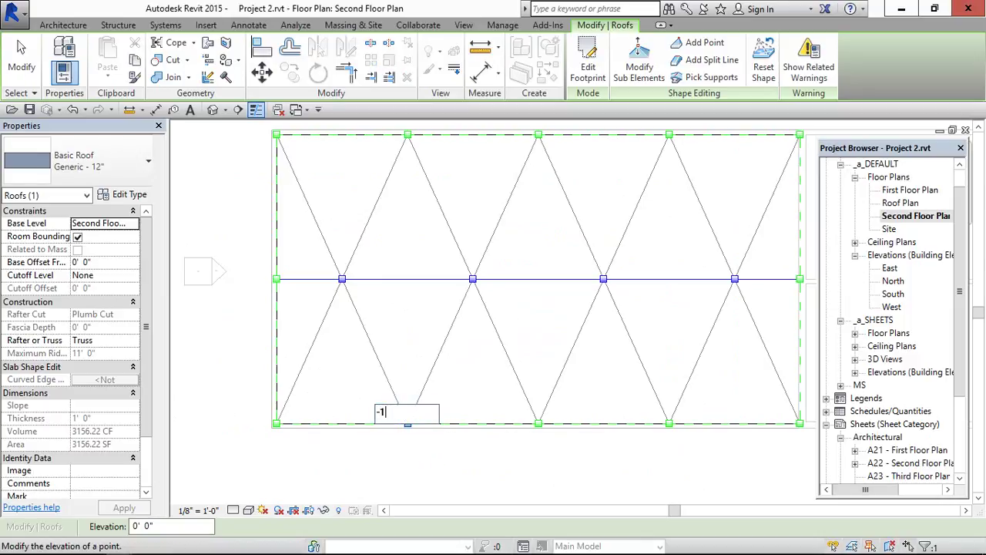
pyautogui.press('Return')
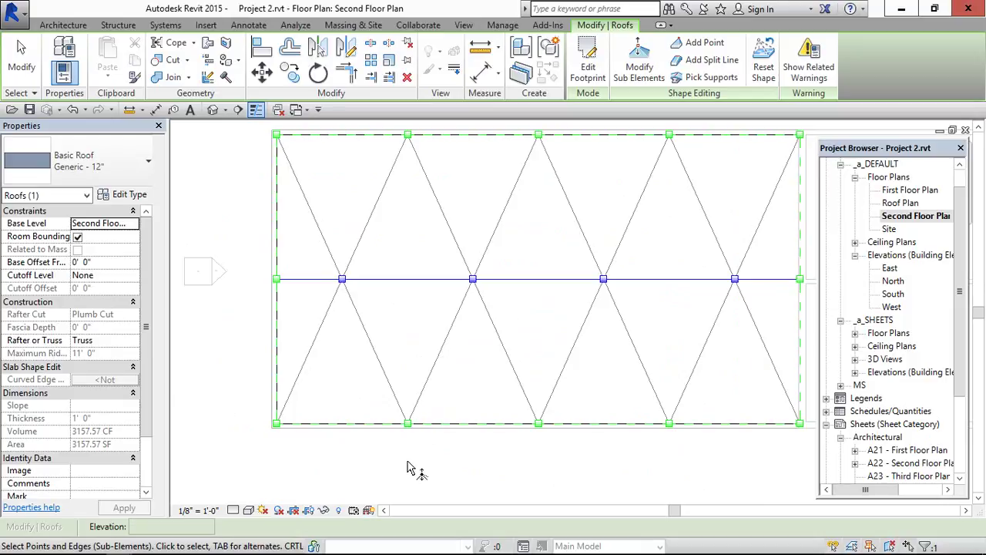
pyautogui.scroll(-1, 438, 351)
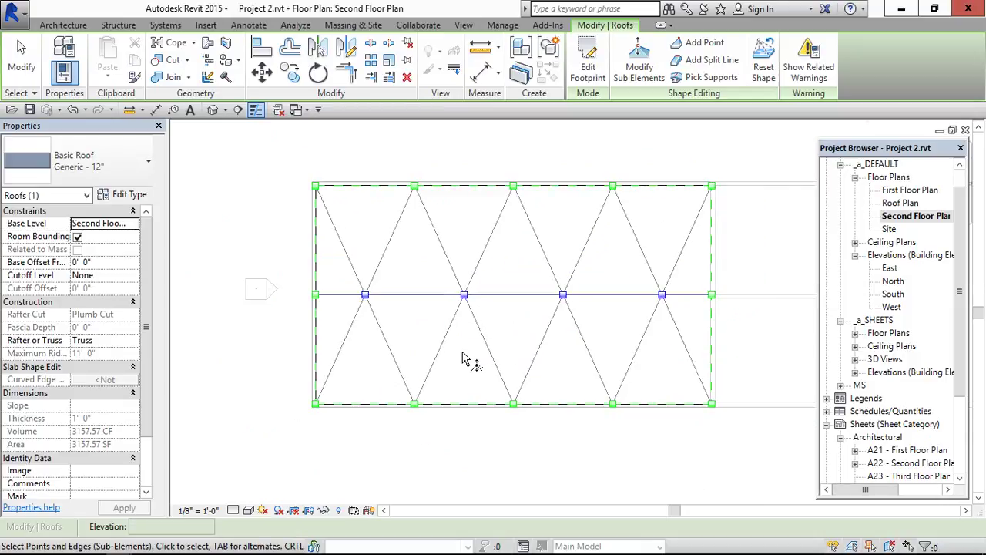
pyautogui.press('Escape')
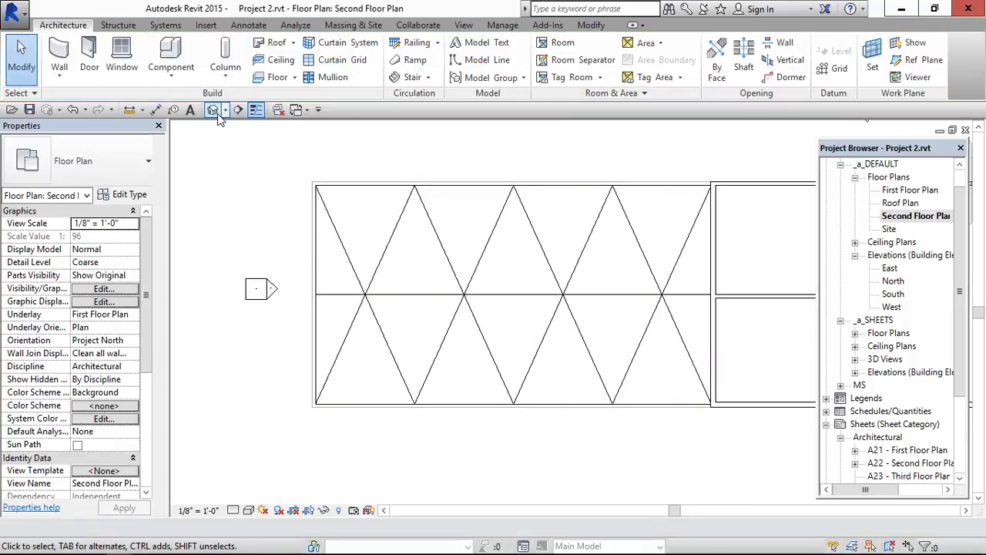
# Switch to the default 3D view and zoom in on the roof.
pyautogui.click(212, 109)
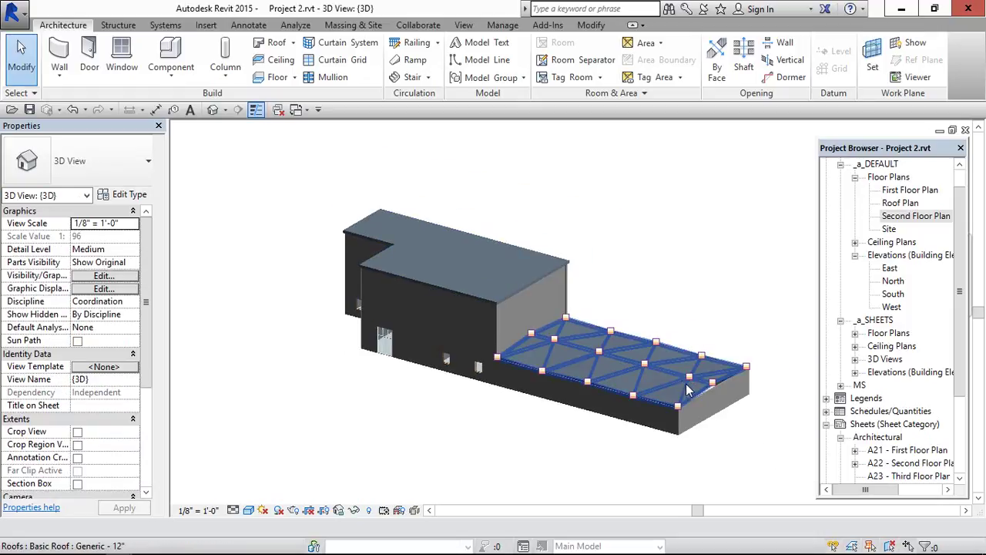
pyautogui.scroll(3, 687, 389)
pyautogui.scroll(2, 698, 399)
pyautogui.scroll(1, 728, 430)
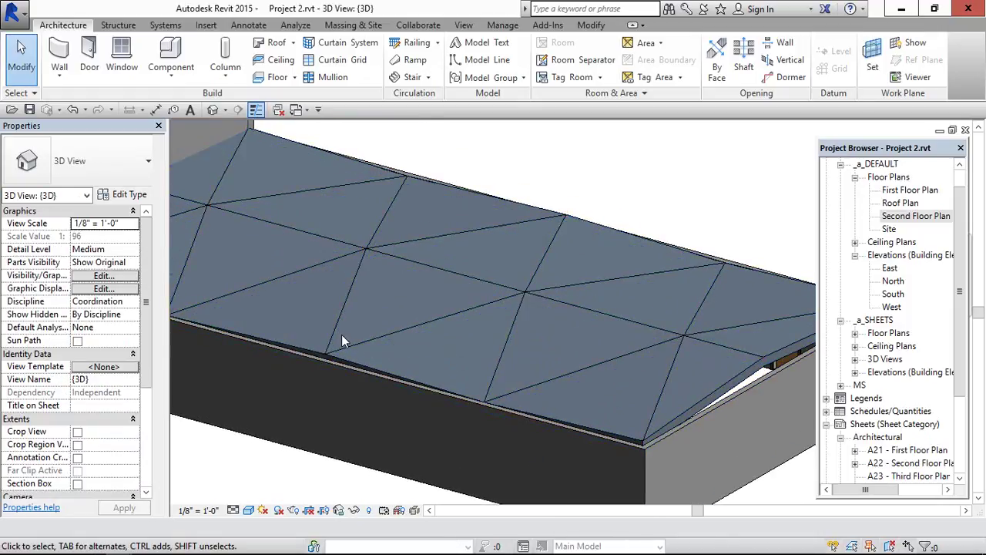
# Select the roof in 3D repeatedly to inspect its vertex grips.
pyautogui.click(732, 360)
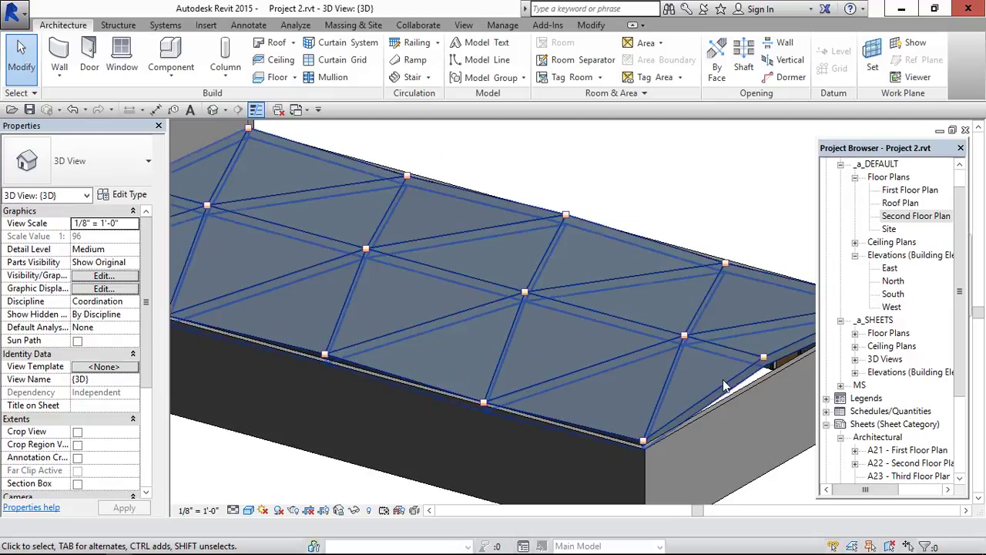
pyautogui.press('Escape')
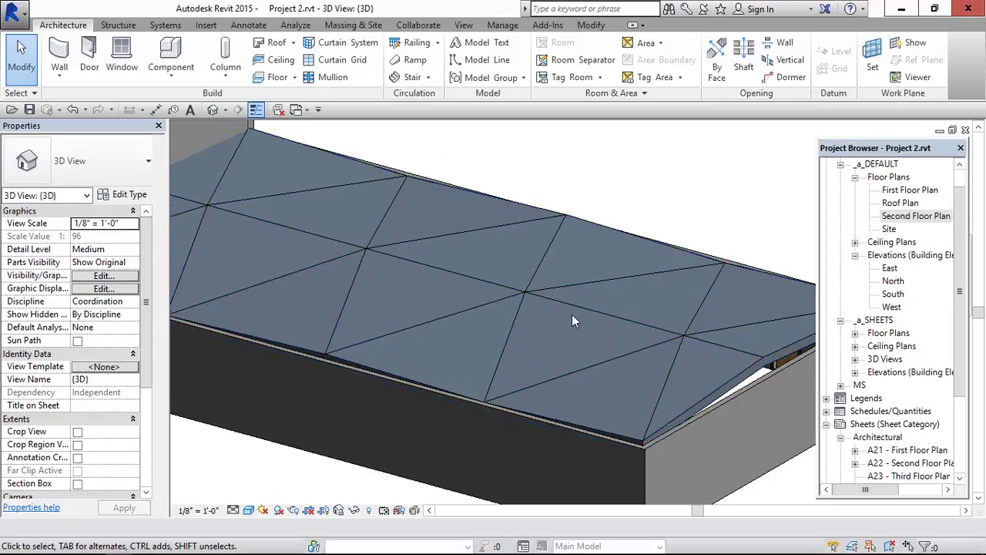
pyautogui.click(499, 389)
pyautogui.press('Escape')
pyautogui.click(324, 344)
pyautogui.press('Escape')
pyautogui.click(435, 337)
# Undo an accidental roof deletion and reselect the roof to show its properties.
pyautogui.scroll(-2, 435, 337)
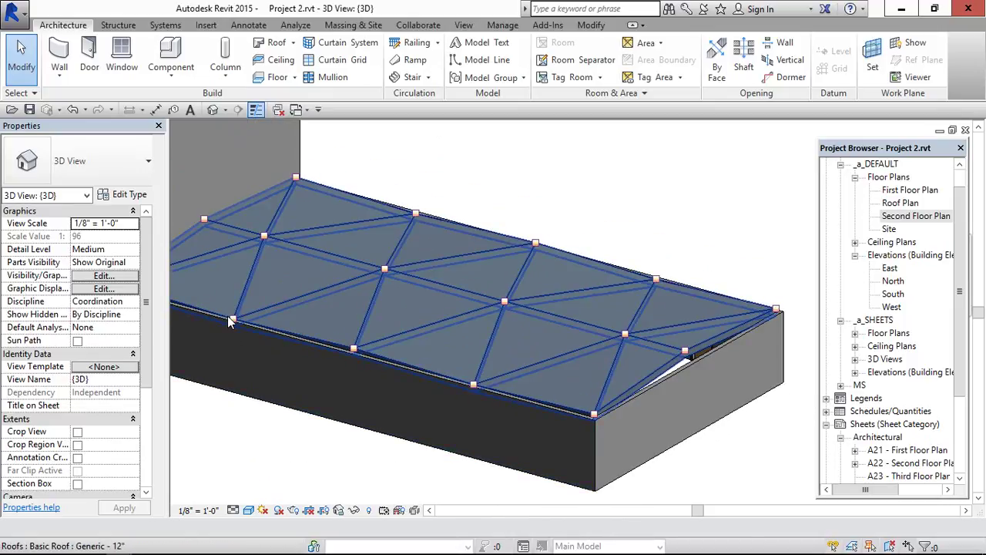
pyautogui.press('Delete')
pyautogui.hotkey('ctrl', 'z')
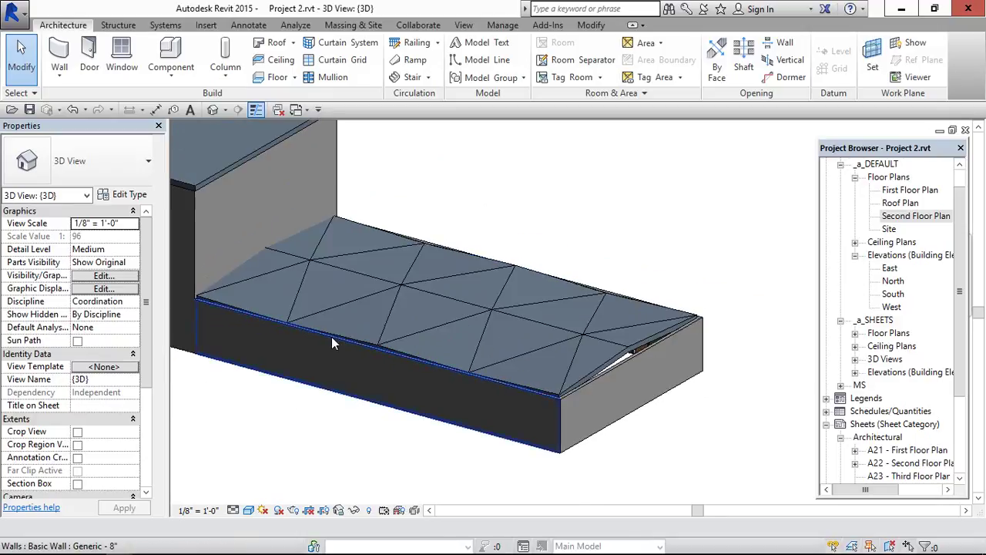
pyautogui.scroll(3, 331, 337)
pyautogui.scroll(-1, 566, 382)
pyautogui.scroll(-2, 506, 373)
pyautogui.click(616, 323)
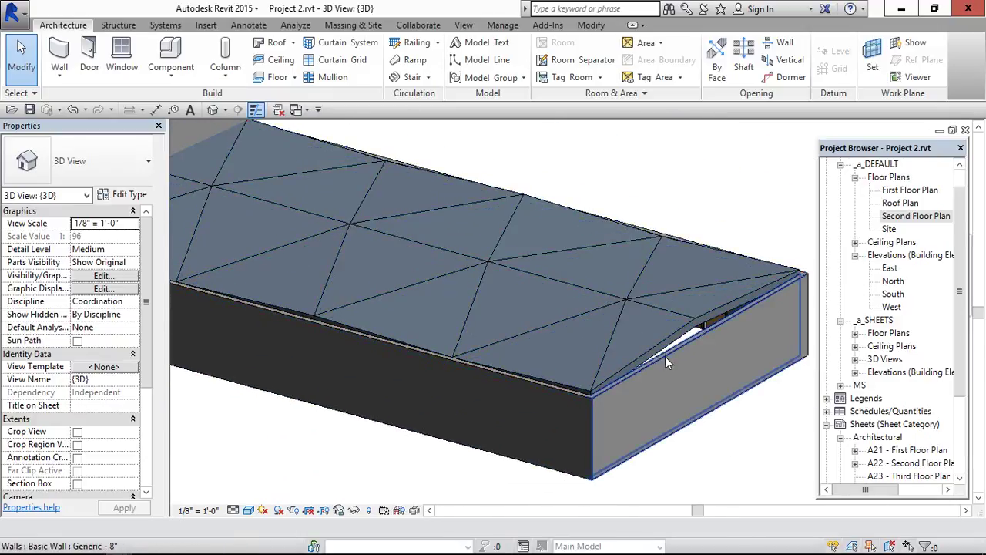
pyautogui.click(667, 350)
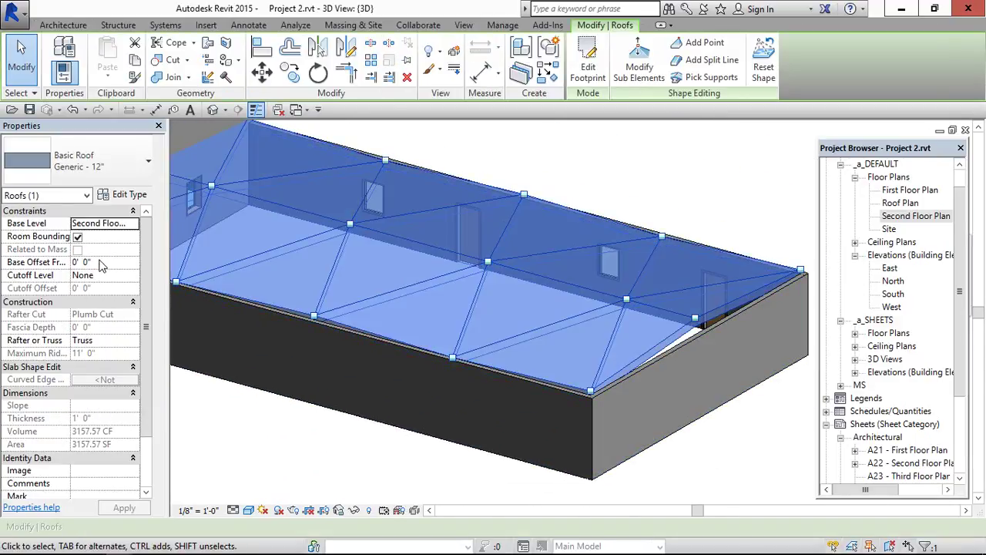
# Set the roof's Base Offset From Level to -3', then change it to -2'.
pyautogui.click(100, 262)
pyautogui.write('-3')
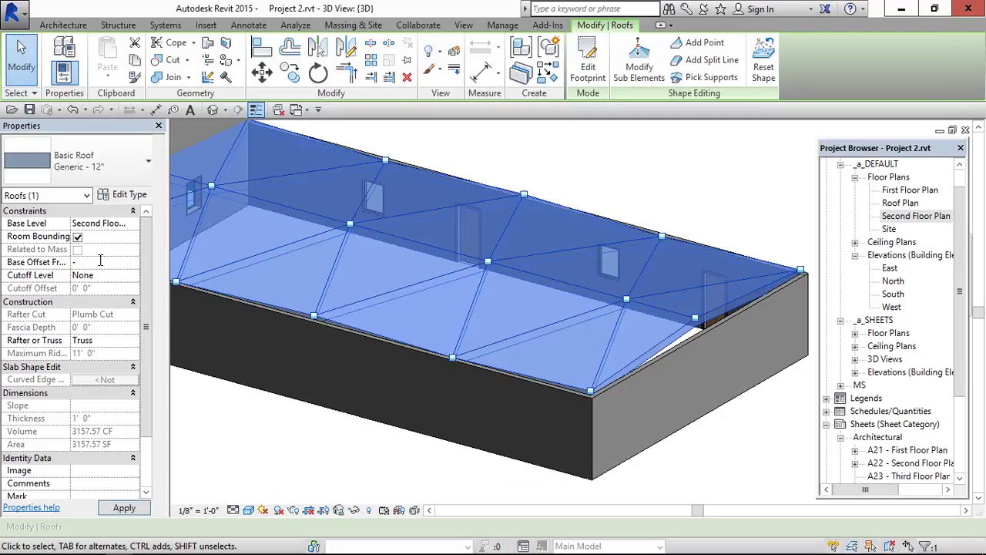
pyautogui.click(724, 438)
pyautogui.click(618, 323)
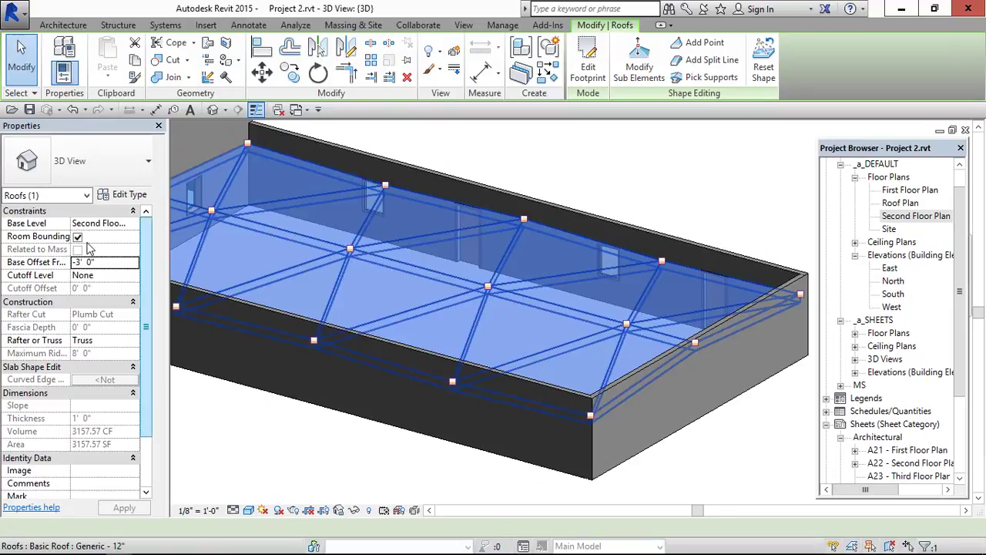
pyautogui.click(100, 262)
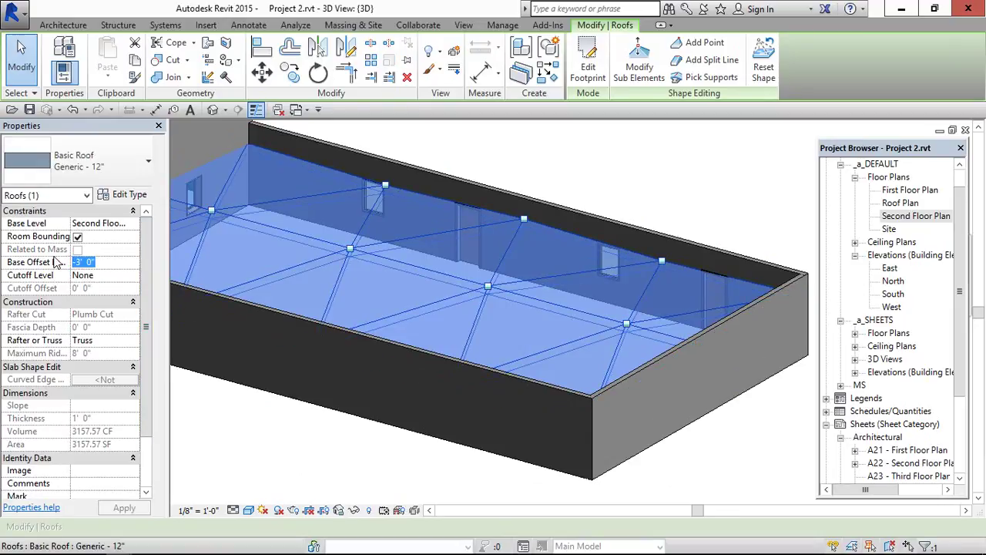
pyautogui.write('-')
pyautogui.press('Return')
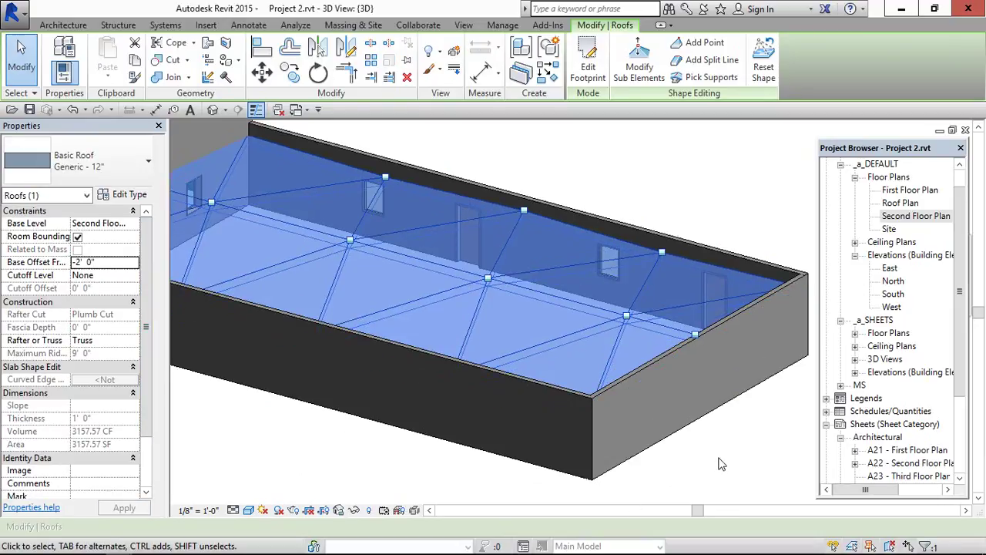
pyautogui.press('Escape')
# Orbit the 3D view to check the lowered roof, then open Second Floor Plan.
pyautogui.scroll(3, 684, 246)
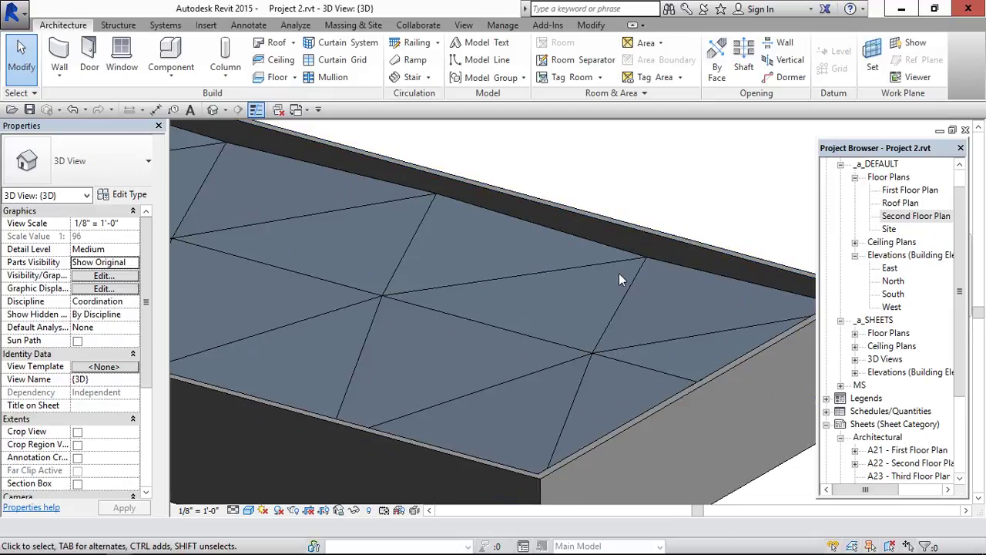
pyautogui.moveTo(619, 273)
pyautogui.keyDown('shift'); pyautogui.mouseDown(button='middle')
pyautogui.moveTo(723, 214)
pyautogui.moveTo(612, 250)
pyautogui.mouseUp(button='middle'); pyautogui.keyUp('shift')
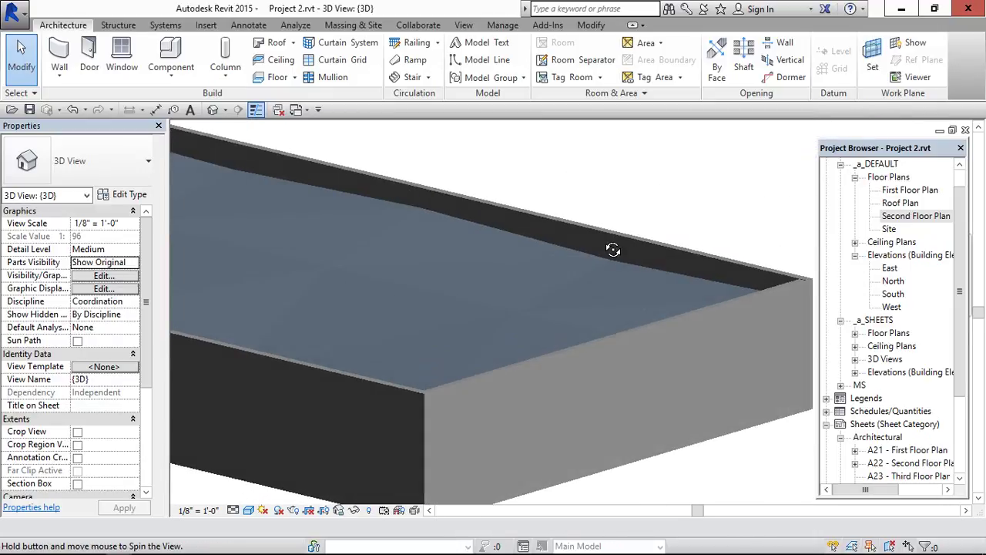
pyautogui.scroll(2, 595, 287)
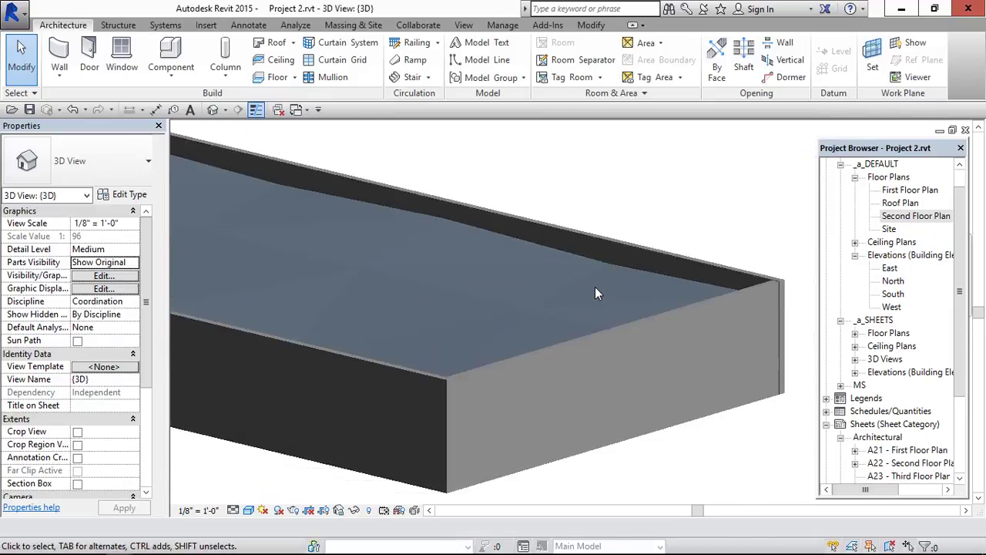
pyautogui.scroll(2, 583, 224)
pyautogui.scroll(3, 470, 339)
pyautogui.scroll(-5, 455, 372)
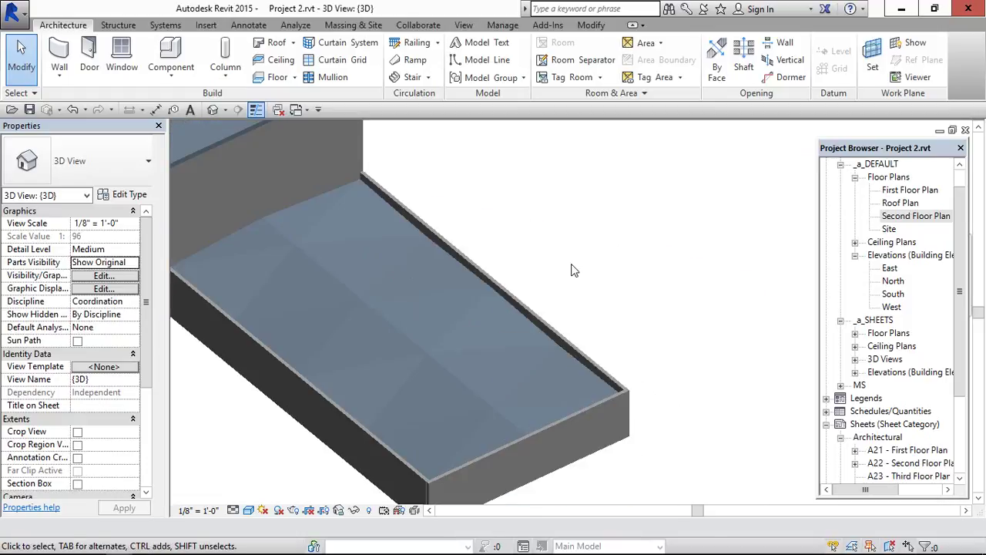
pyautogui.scroll(2, 388, 296)
pyautogui.scroll(2, 389, 296)
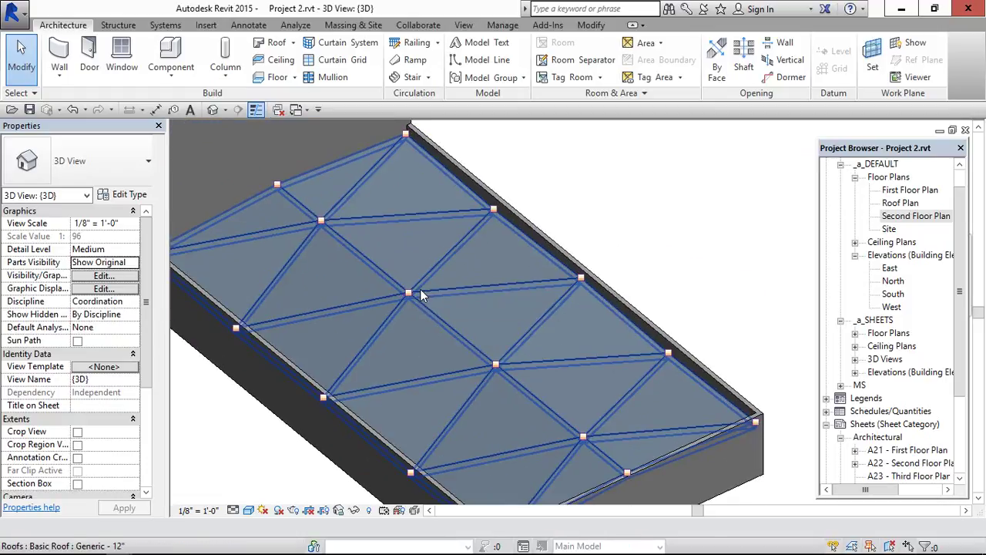
pyautogui.doubleClick(914, 217)
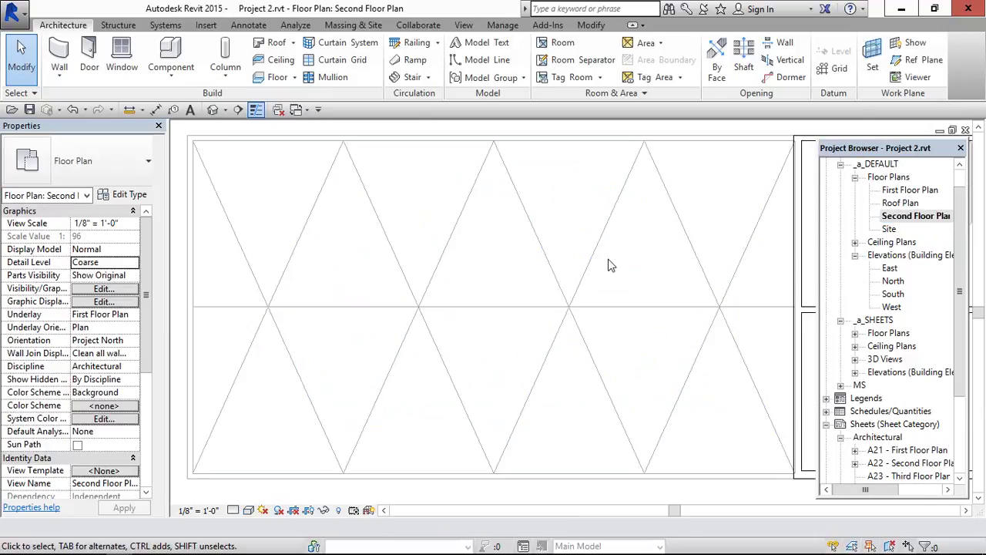
pyautogui.click(596, 266)
pyautogui.click(665, 72)
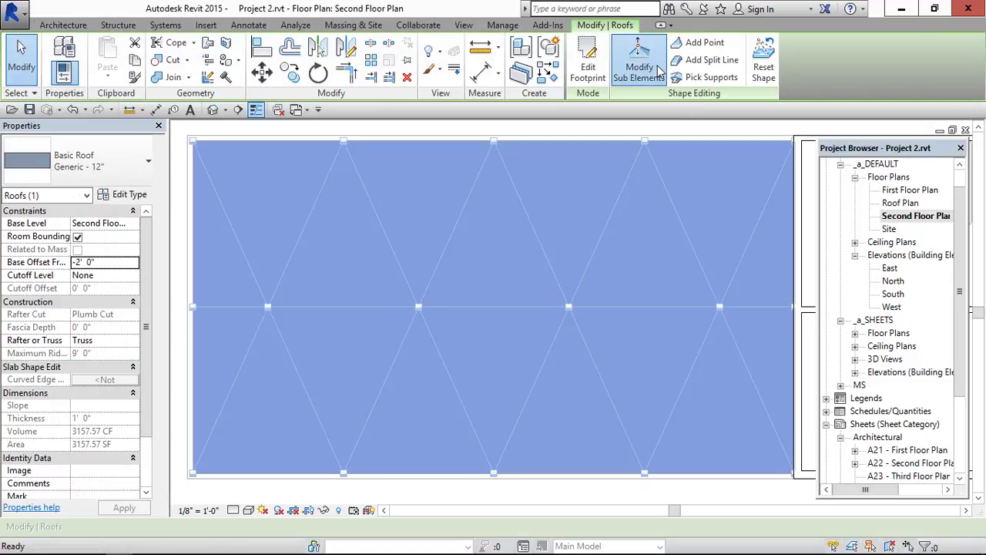
pyautogui.scroll(-1, 578, 194)
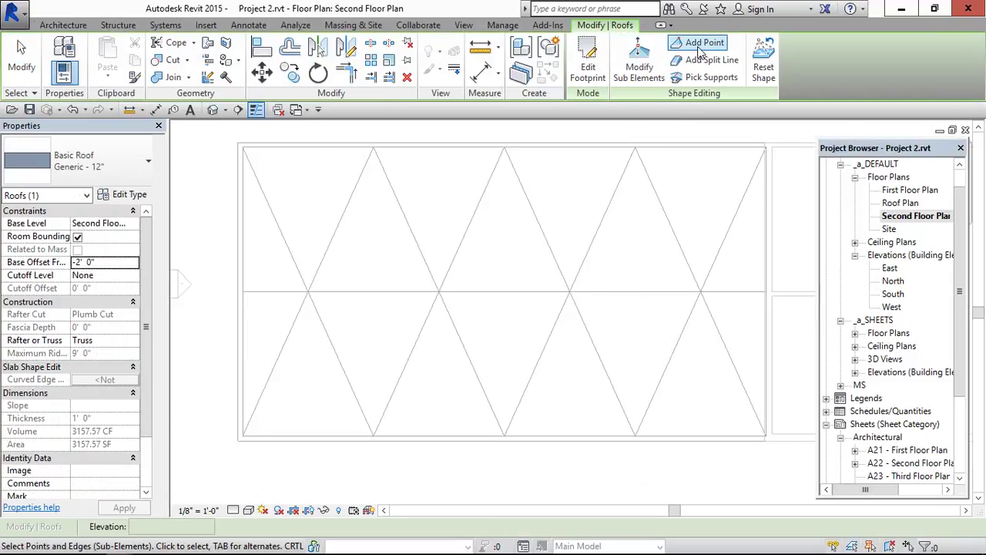
pyautogui.click(437, 290)
pyautogui.press('Escape')
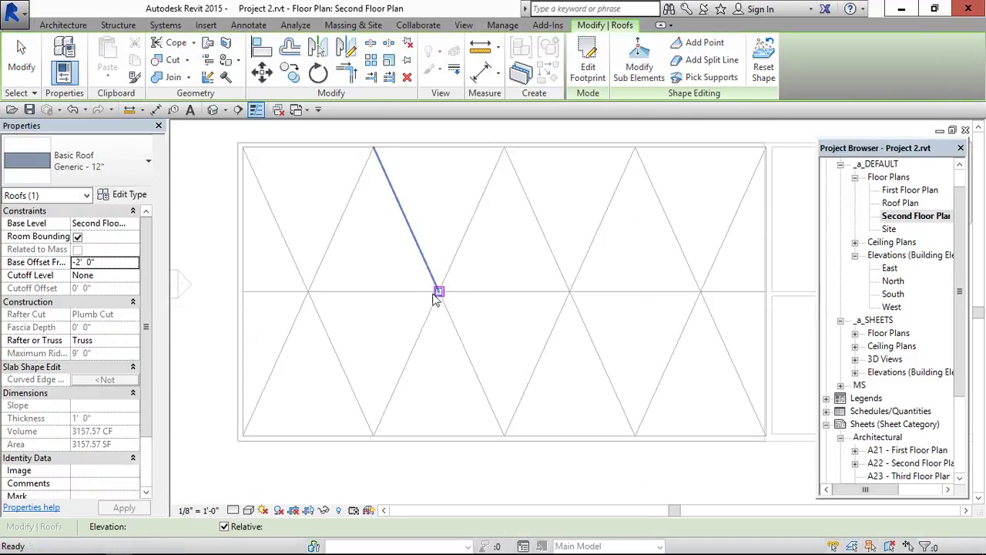
pyautogui.press('Escape')
pyautogui.click(428, 291)
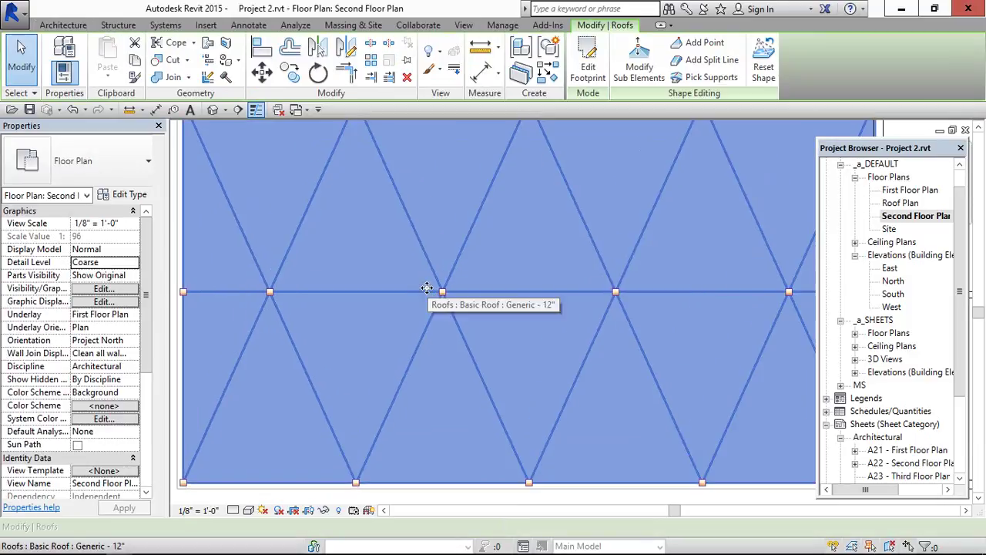
pyautogui.click(429, 291)
pyautogui.scroll(1, 439, 202)
pyautogui.scroll(-1, 429, 187)
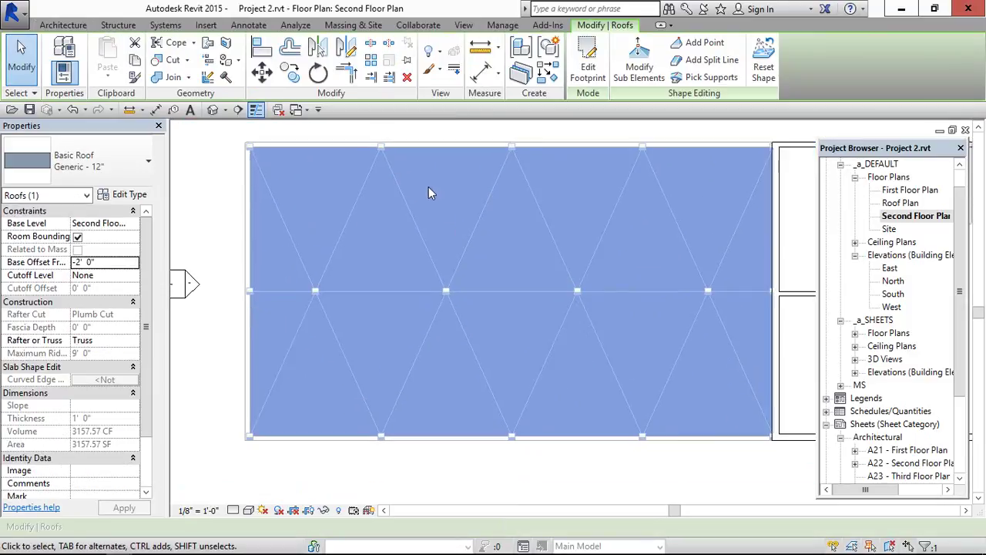
pyautogui.click(695, 43)
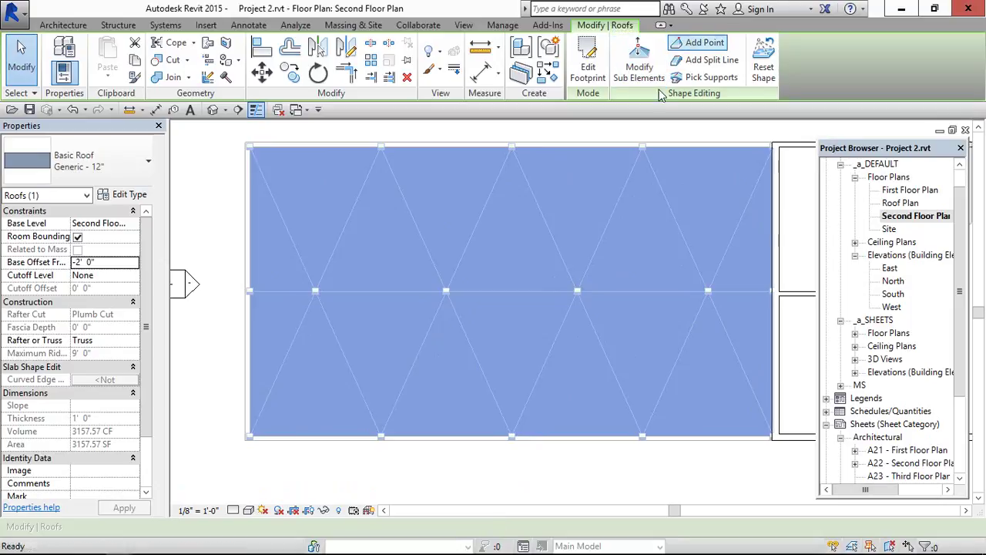
pyautogui.click(444, 368)
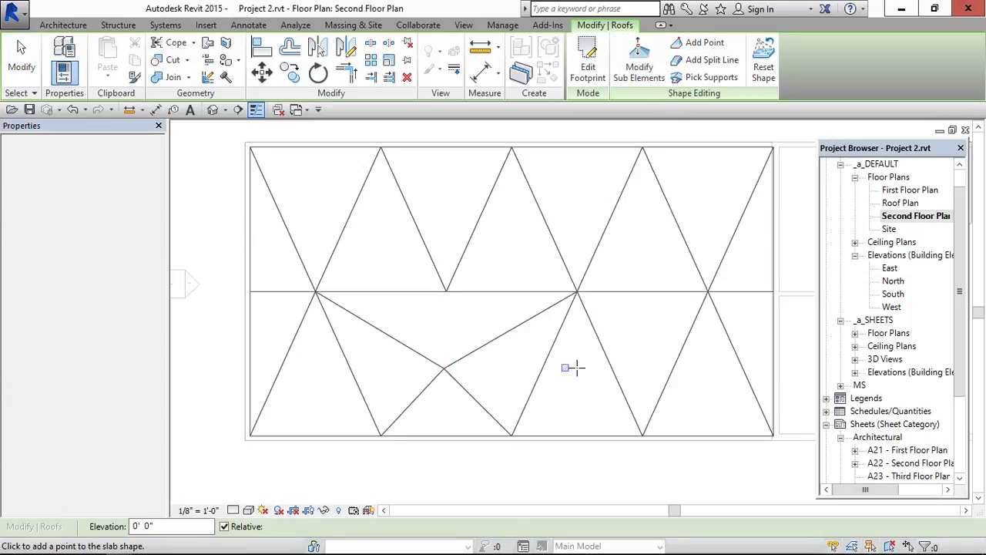
pyautogui.click(585, 368)
pyautogui.press('Escape')
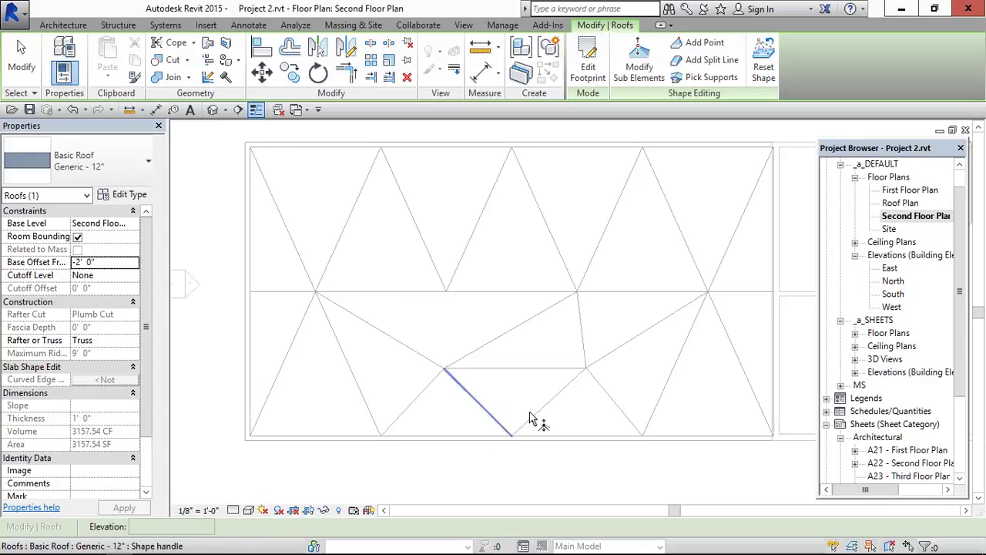
pyautogui.press('Escape')
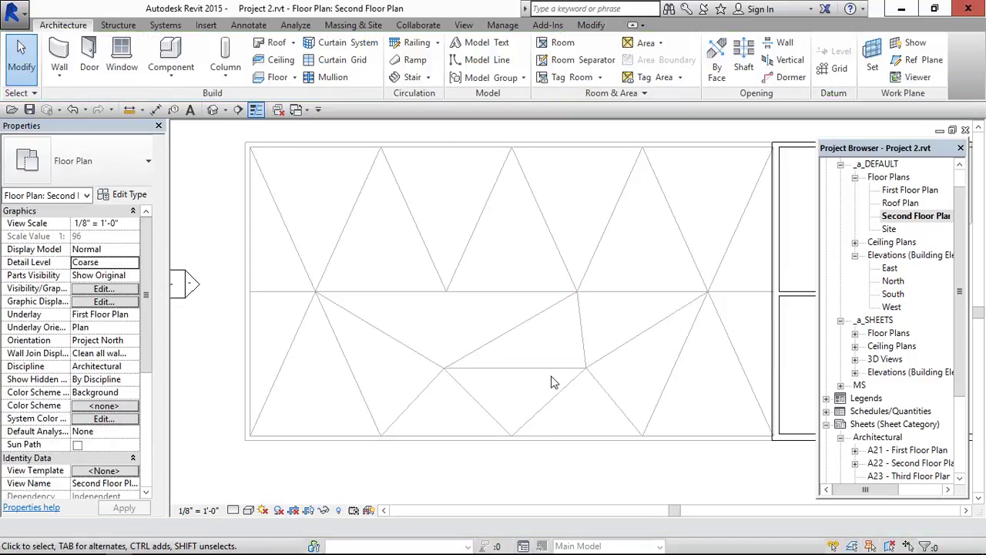
pyautogui.hotkey('ctrl', 'z')
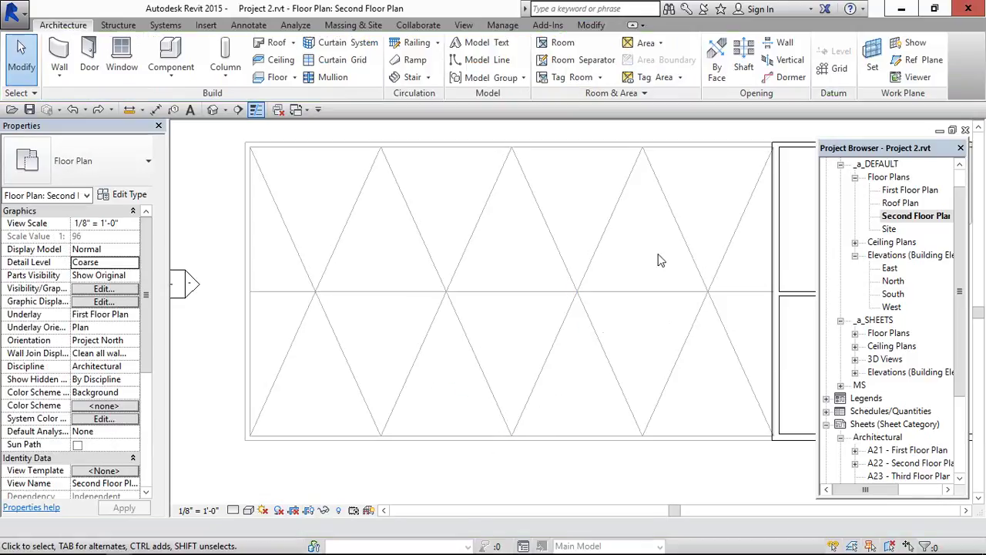
pyautogui.scroll(-3, 586, 292)
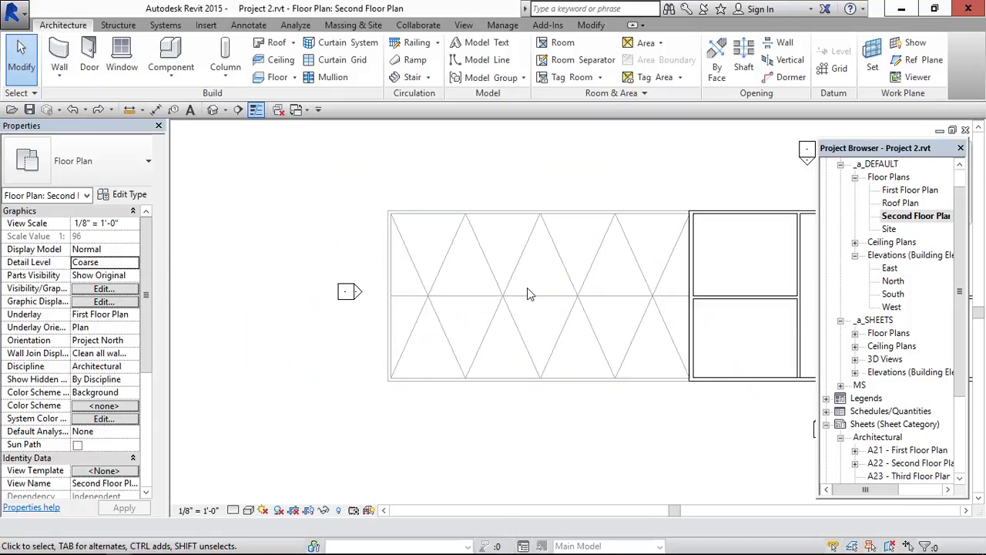